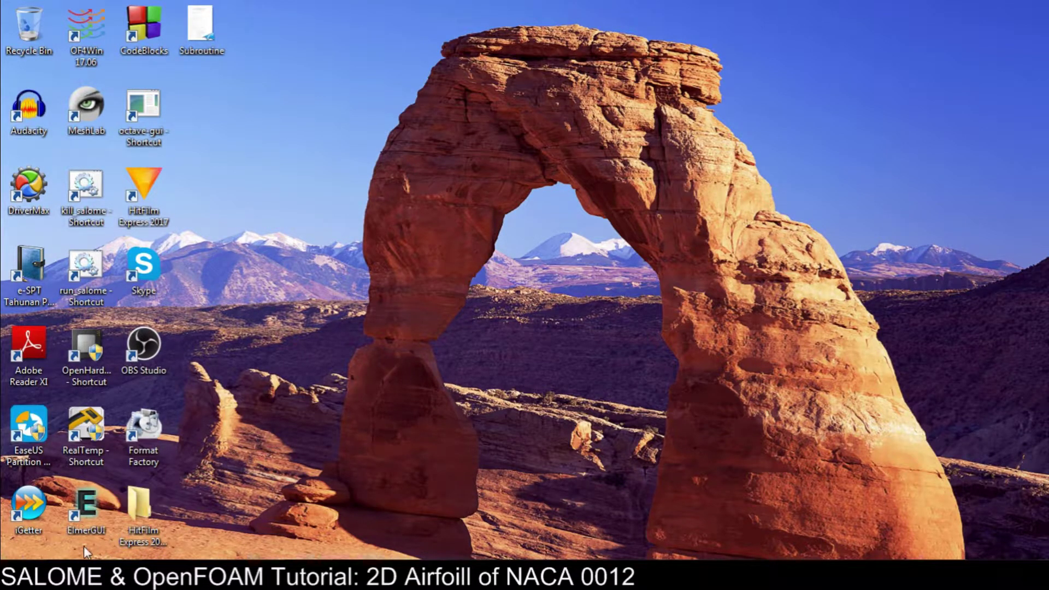
Restore the CAD Explorer window from the taskbar to show NACA 0012.step
mouse_move(100, 576)
Browse to D:\OpenFOAM\17.06\cygwin64\opt\OpenFOAM\OpenFOAM-dev
double_click(140, 505)
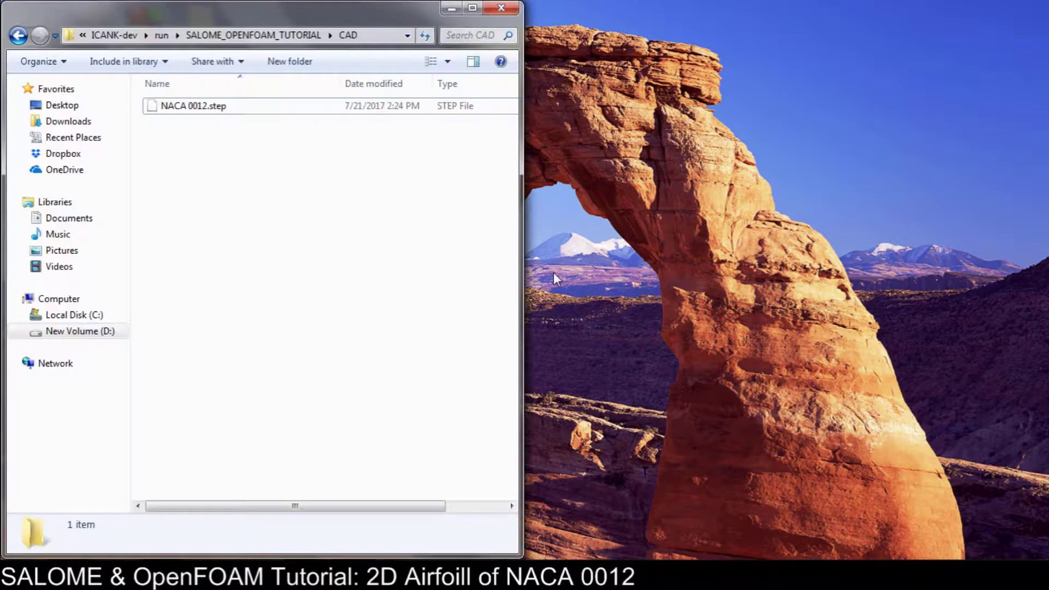
click(94, 331)
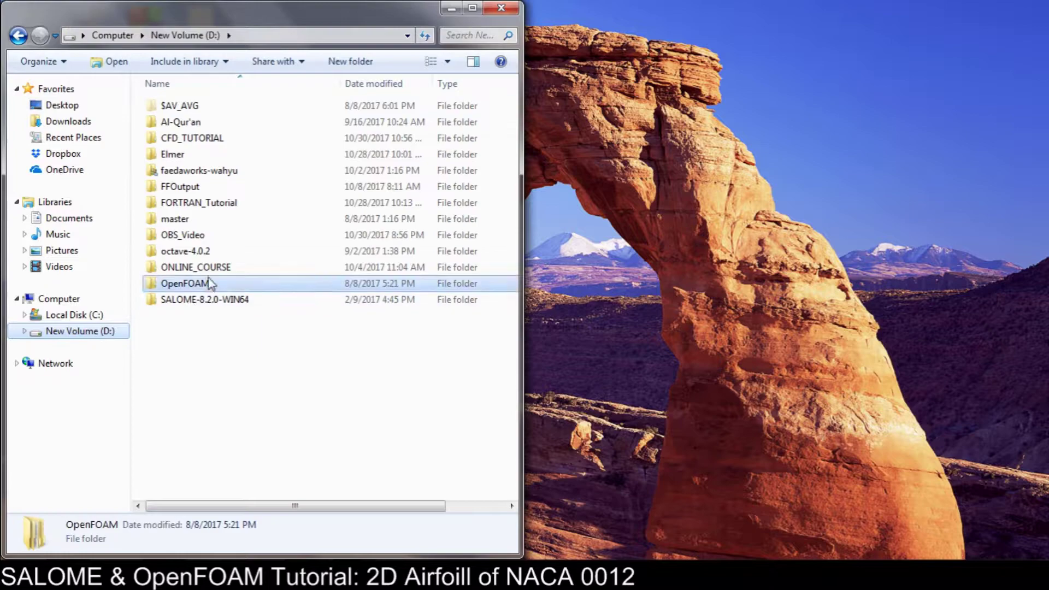
double_click(192, 283)
double_click(200, 106)
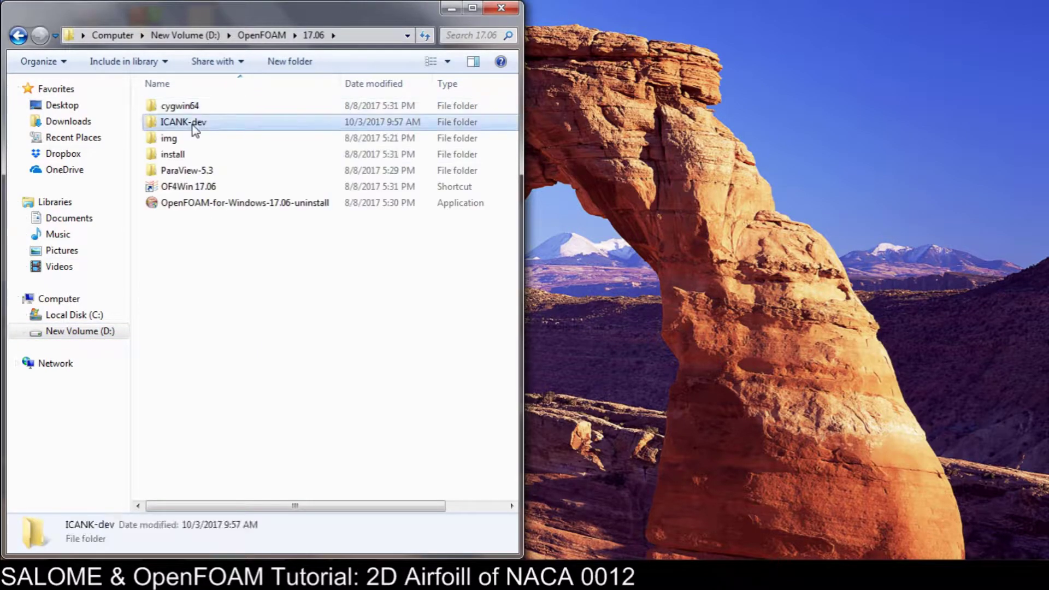
double_click(193, 122)
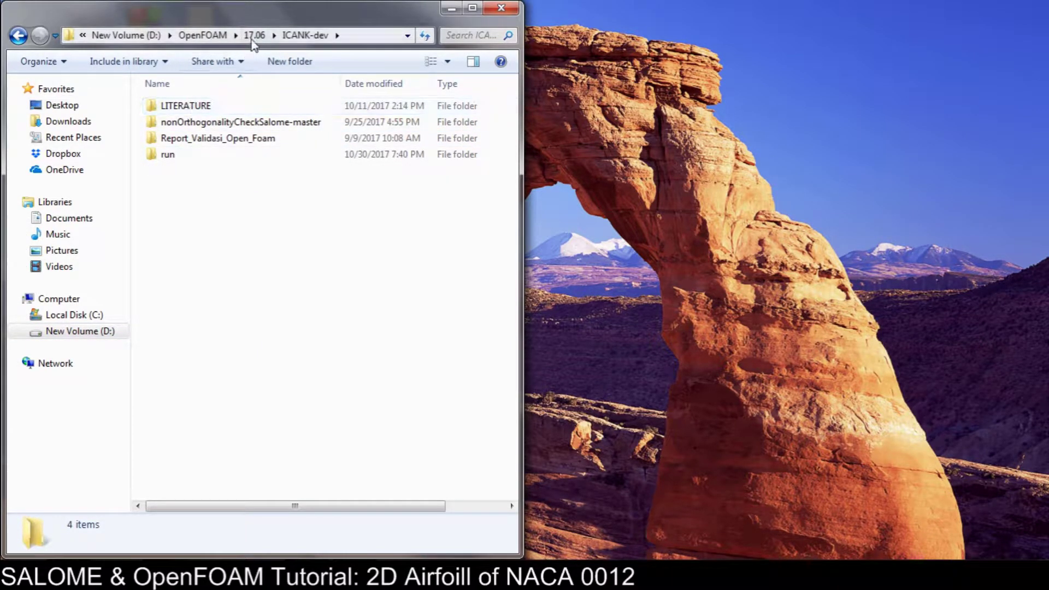
click(254, 35)
double_click(187, 106)
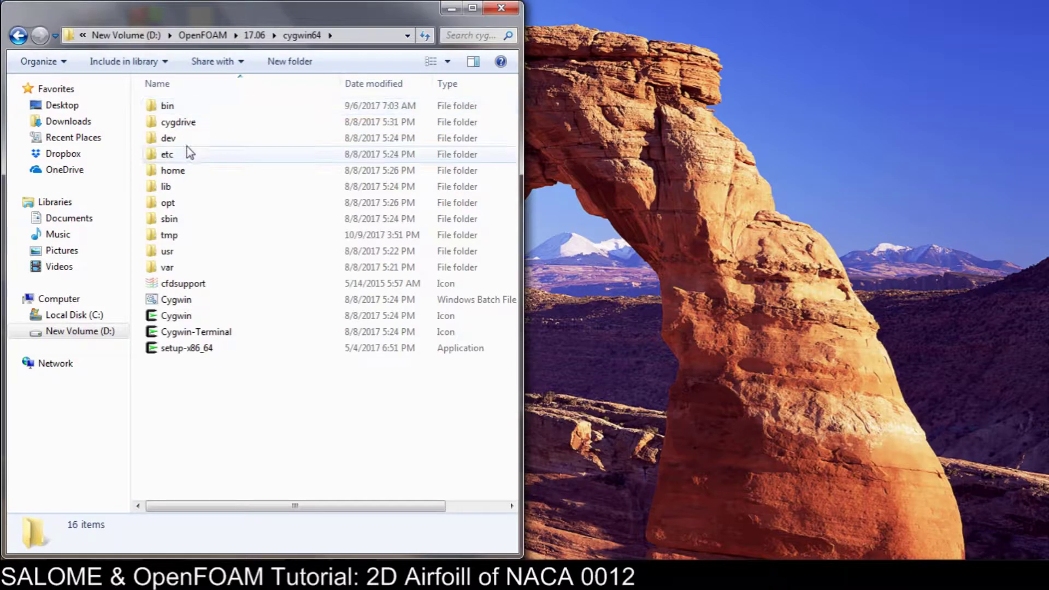
double_click(182, 204)
double_click(195, 108)
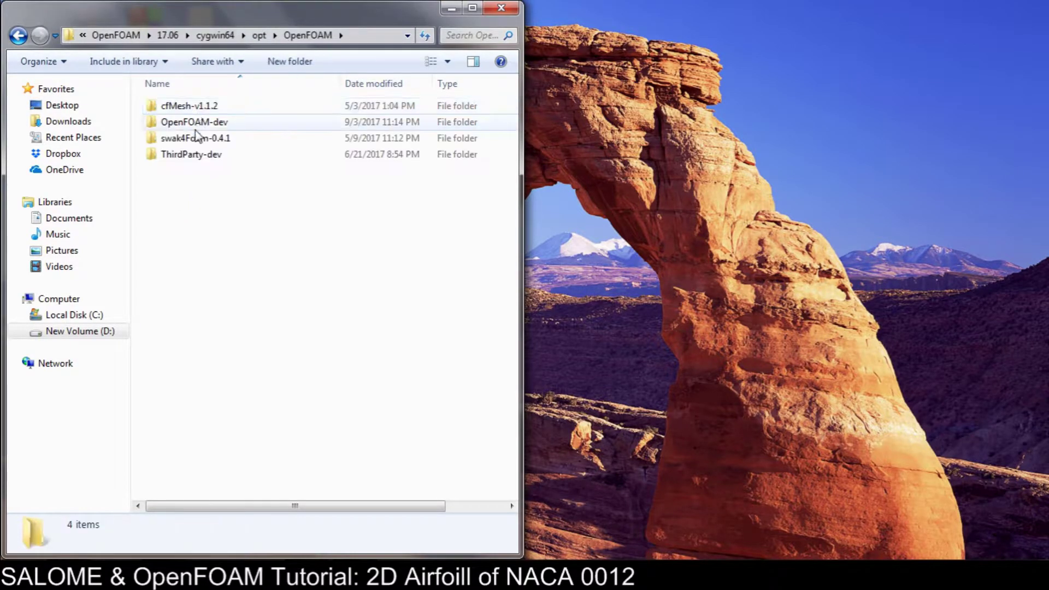
double_click(195, 123)
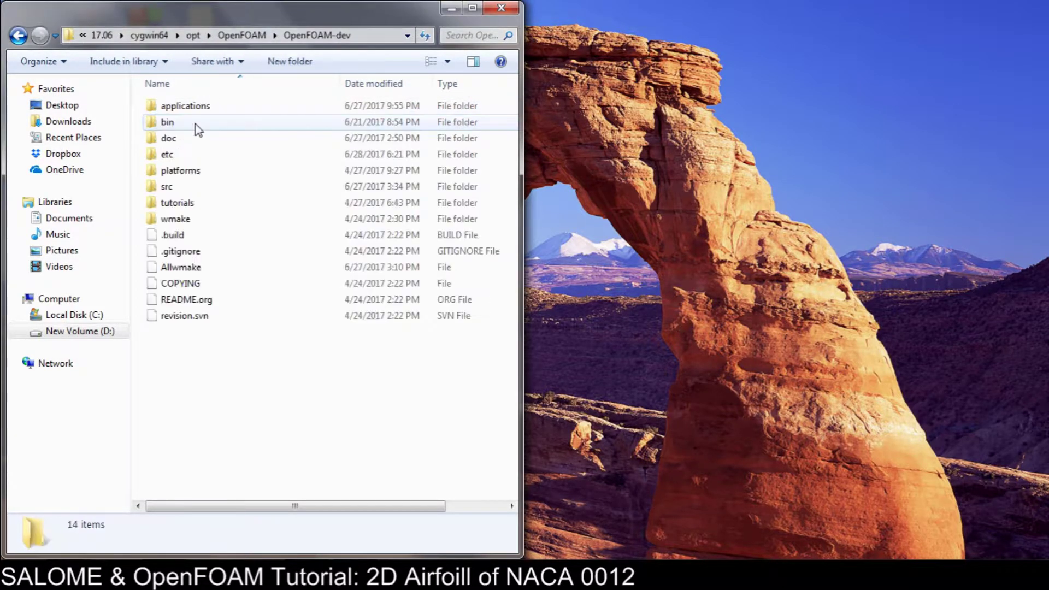
Select the airFoil2D case in tutorials\incompressible\simpleFoam to copy it
click(188, 202)
double_click(188, 202)
click(188, 203)
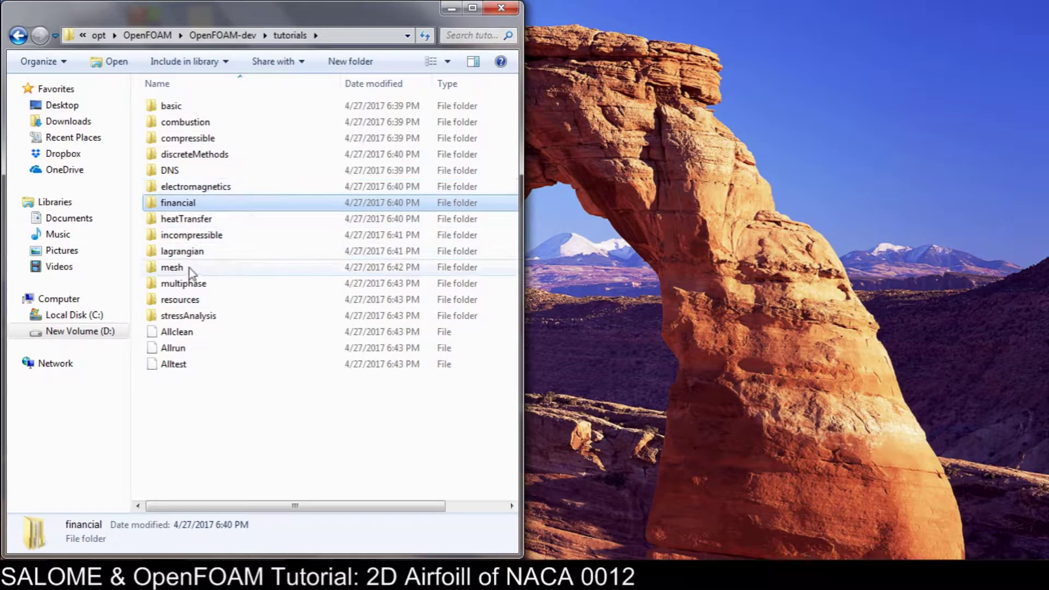
double_click(188, 235)
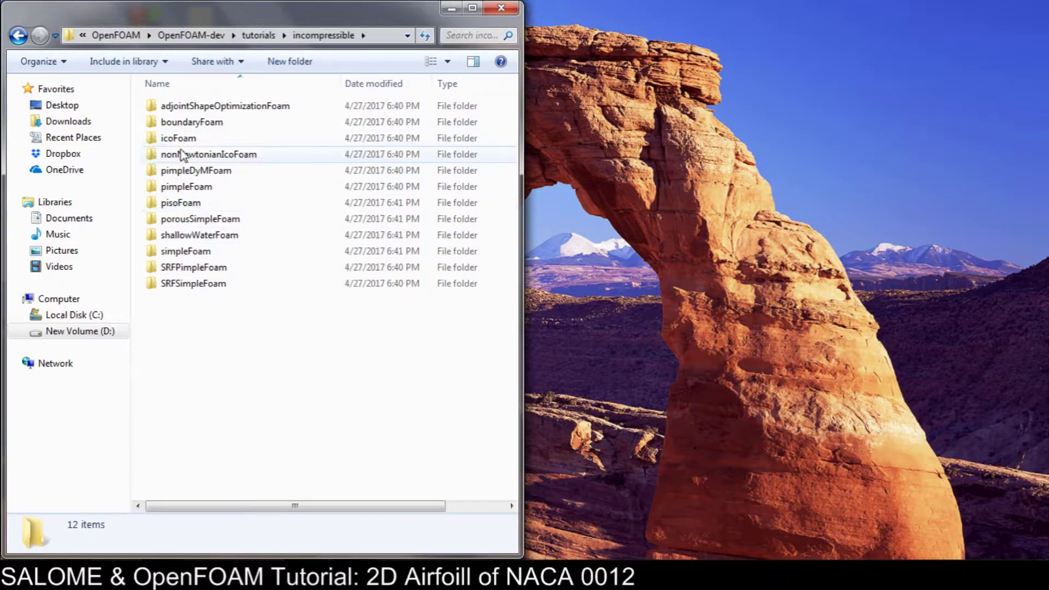
click(184, 252)
double_click(184, 253)
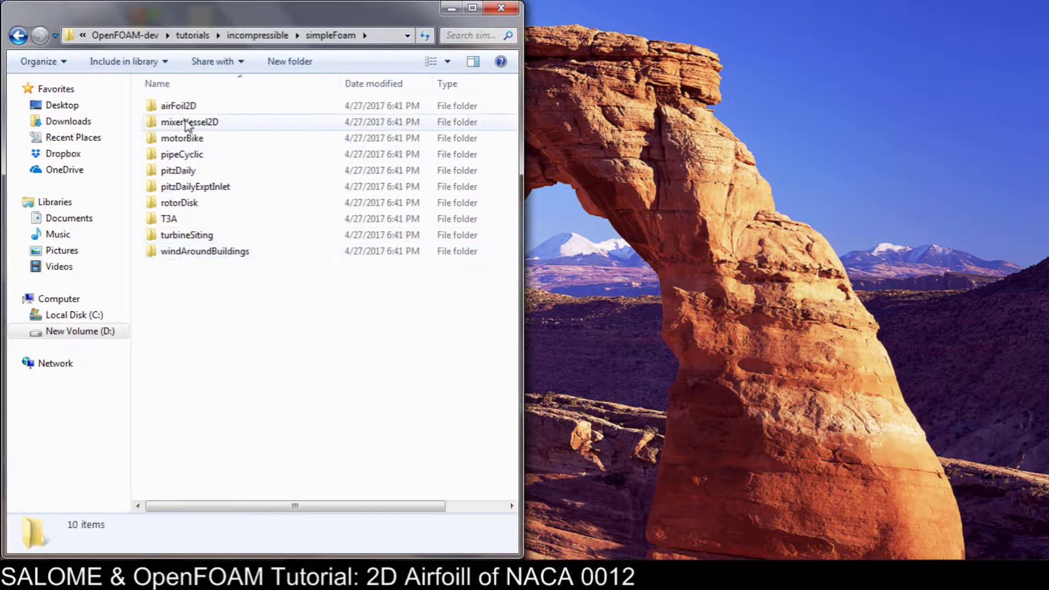
click(185, 109)
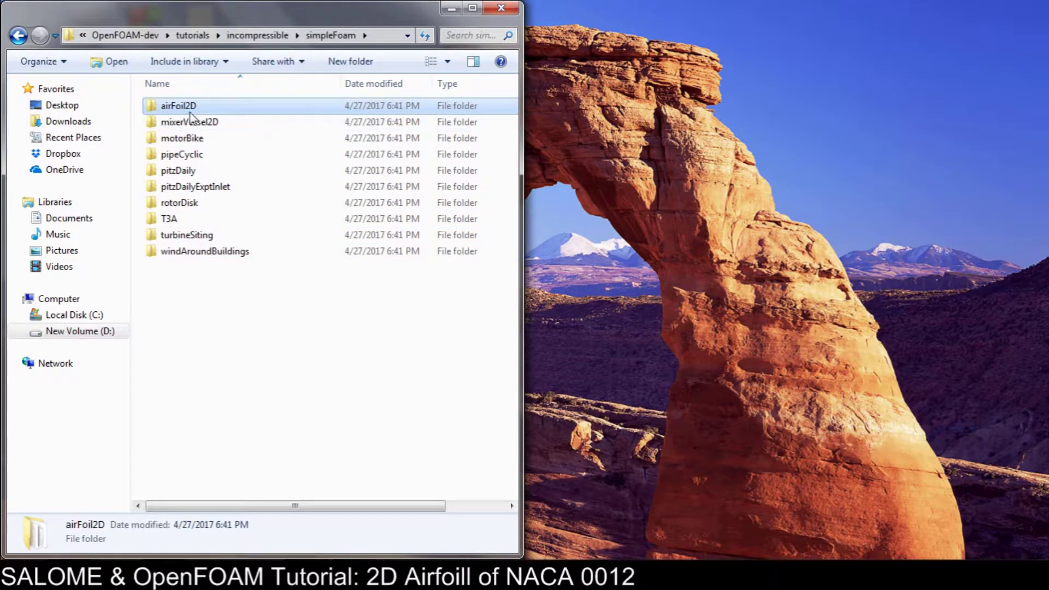
Paste airFoil2D into D:\CFD_TUTORIAL\SALOME_OPENFOAM_TUTORIAL and snap the window right
click(89, 330)
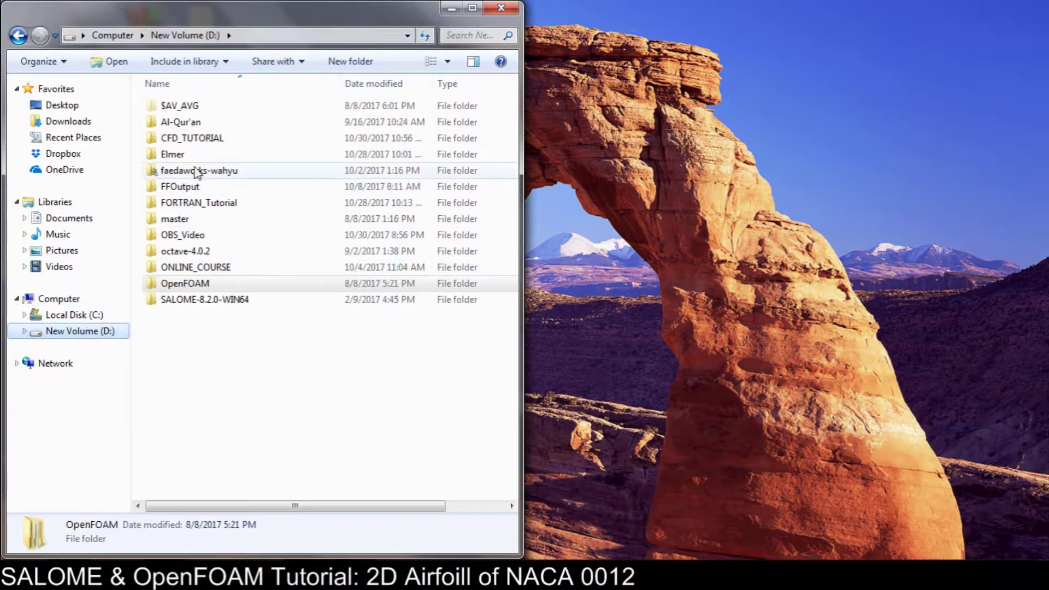
click(193, 140)
double_click(194, 141)
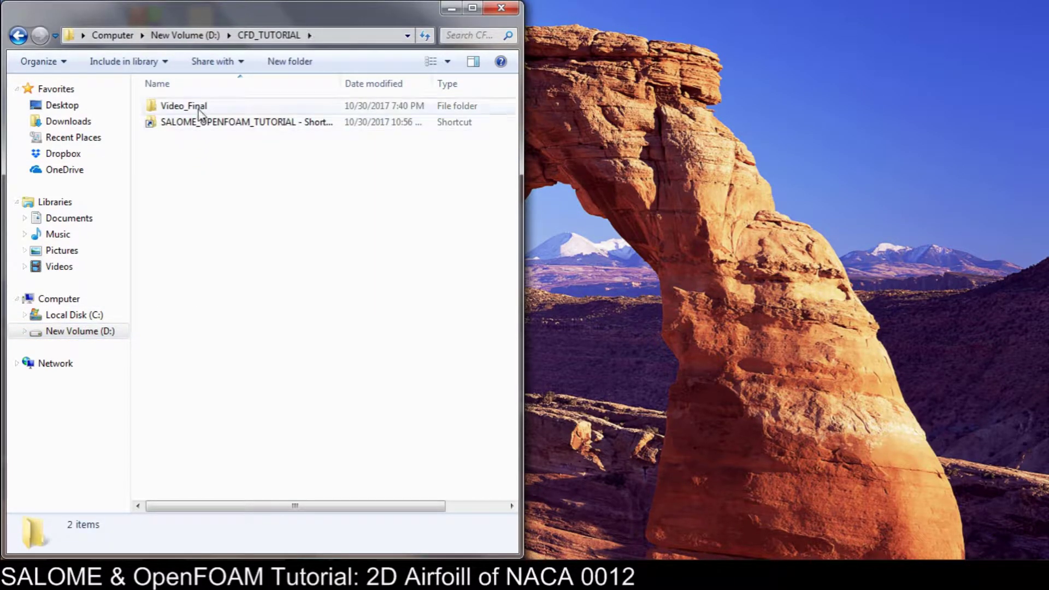
double_click(198, 124)
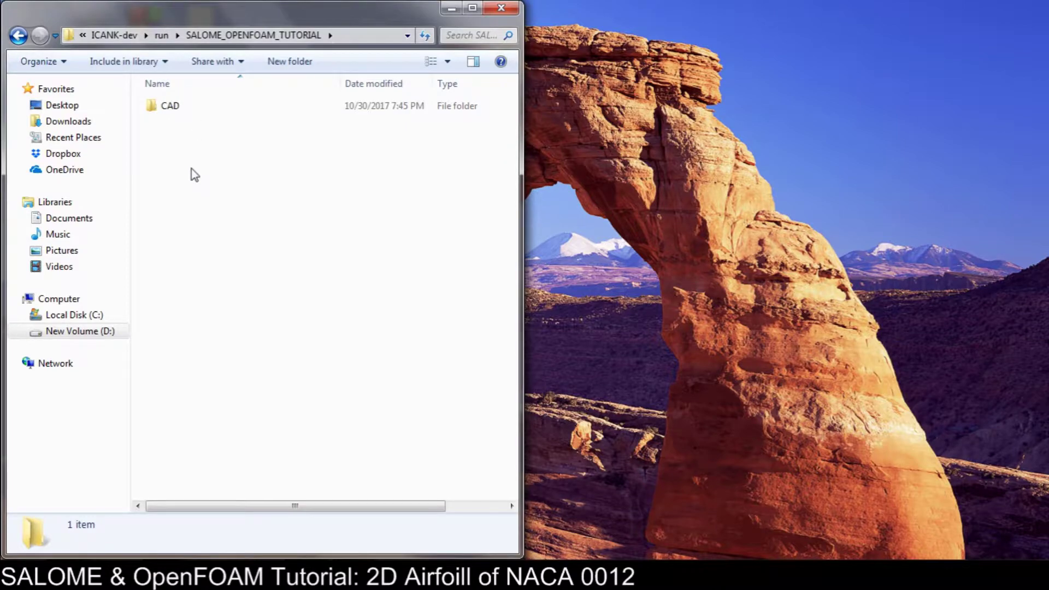
key(ctrl+v)
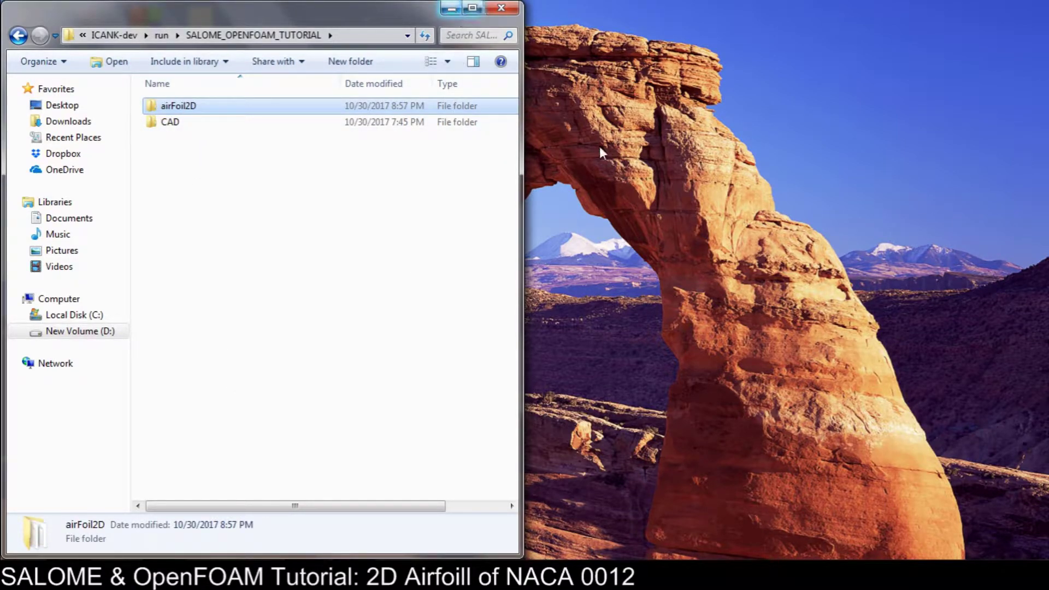
key(super+Right)
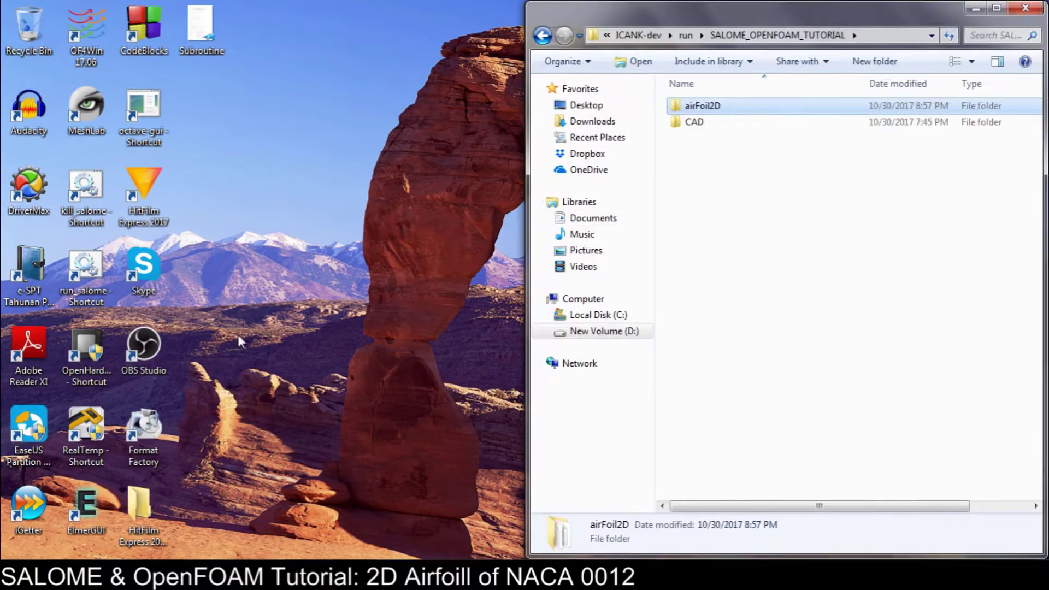
In the OF4Win console snapped left, cd to SALOME_OPENFOAM_TUTORIAL/airFoil2D and run paraFoam
double_click(101, 27)
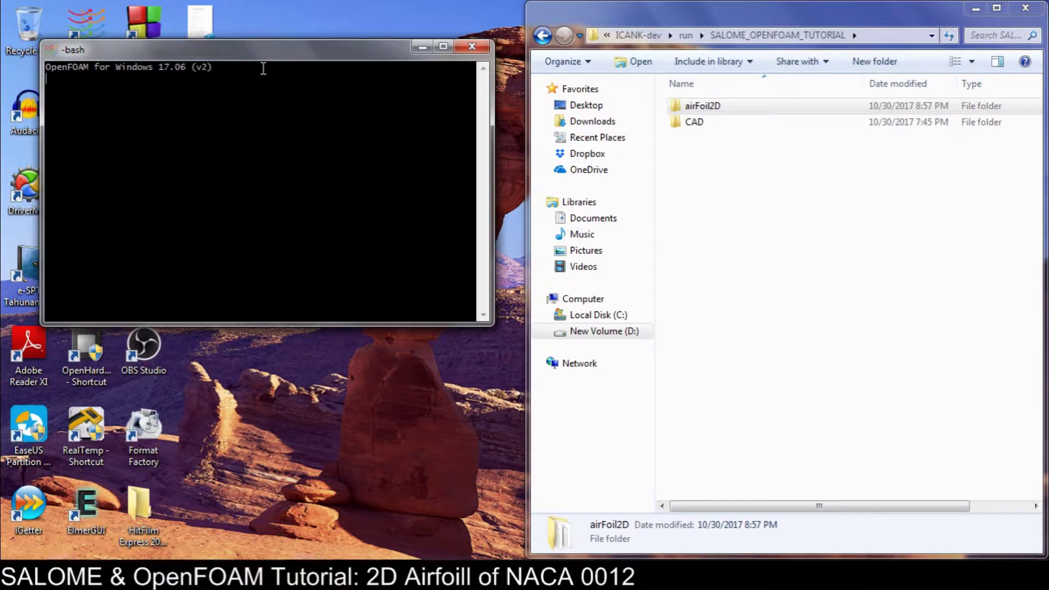
key(super+Left)
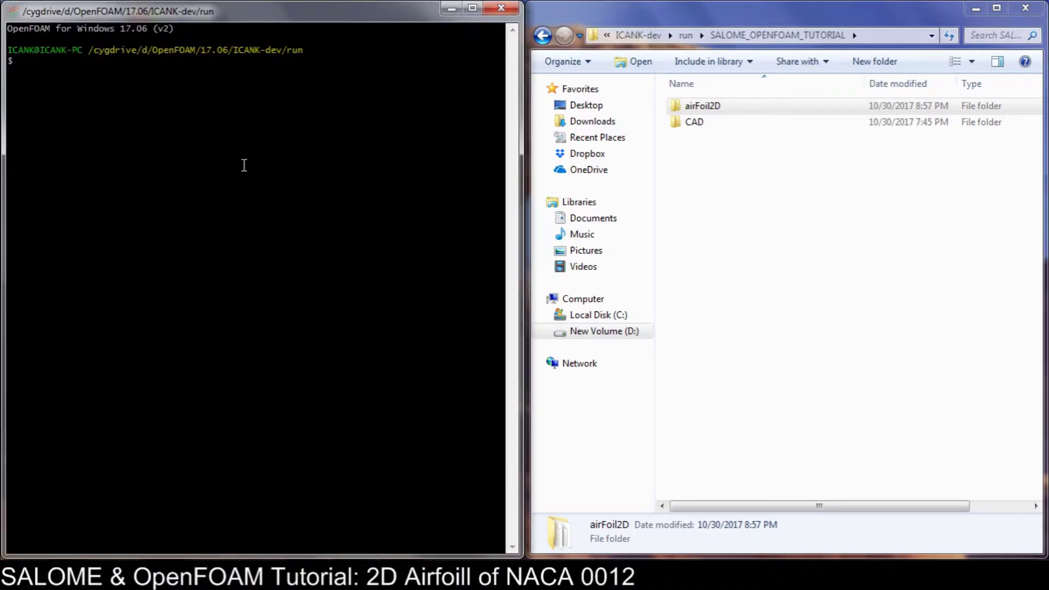
text(cd SAL)
key(Tab)
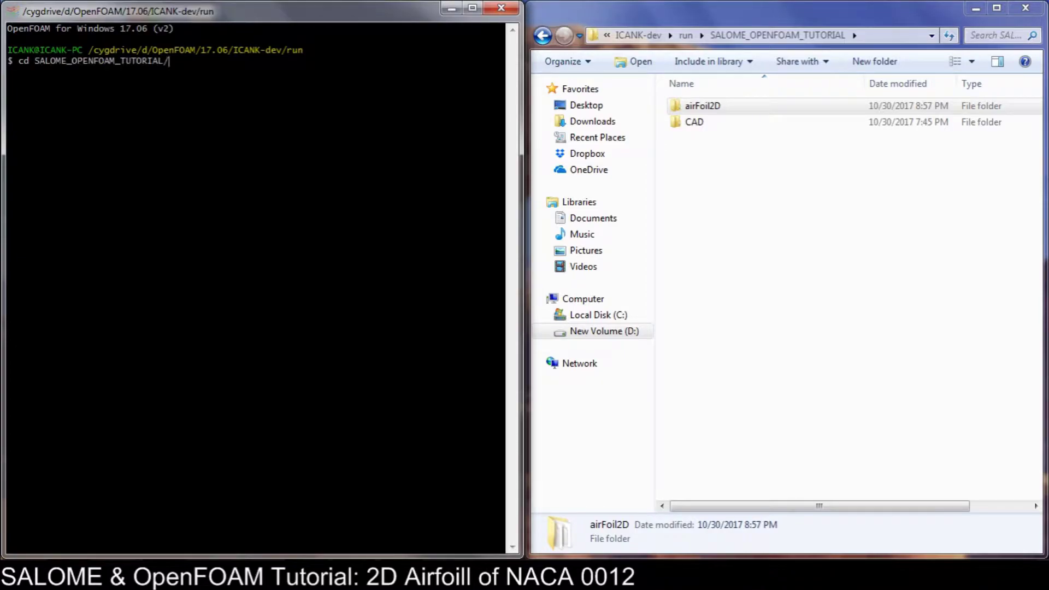
text(air)
key(Tab)
key(Return)
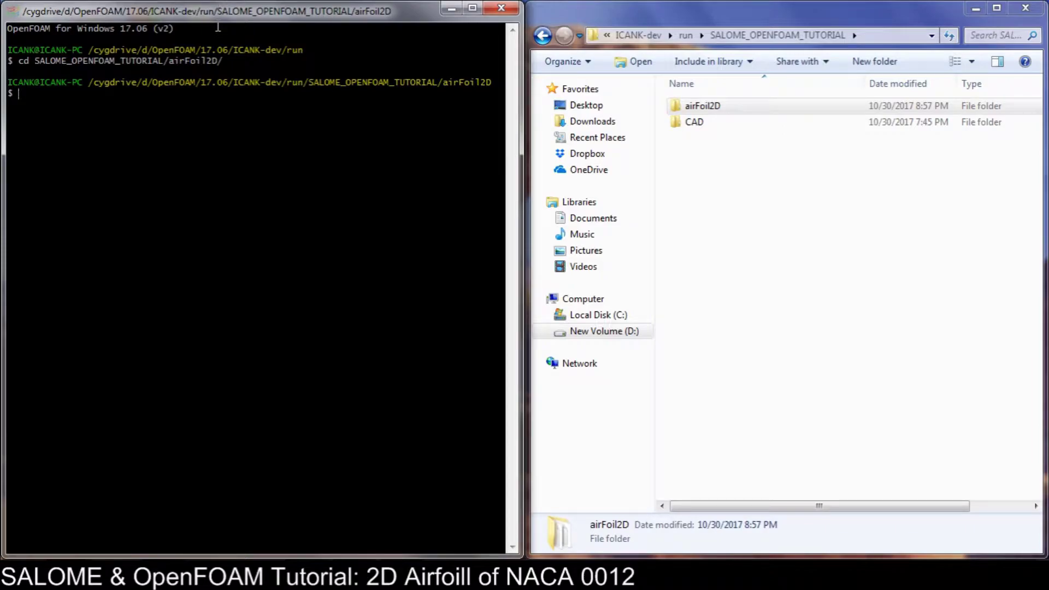
text(paraFoam)
key(Return)
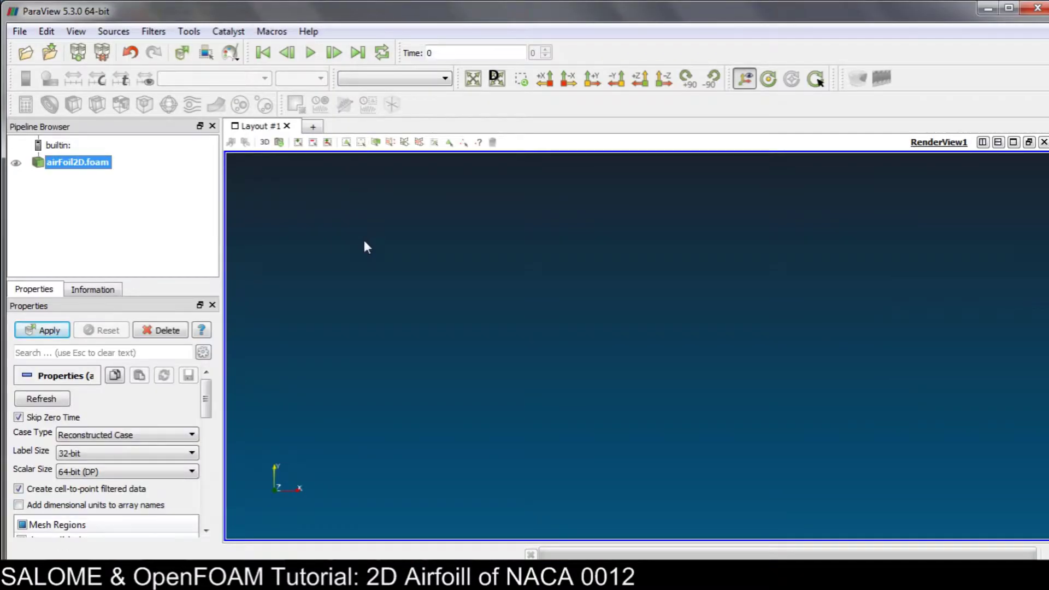
Apply airFoil2D.foam and render it as Surface With Edges, zoomed onto the airfoil
click(48, 330)
click(387, 79)
click(383, 151)
scroll(672, 356, up, 10)
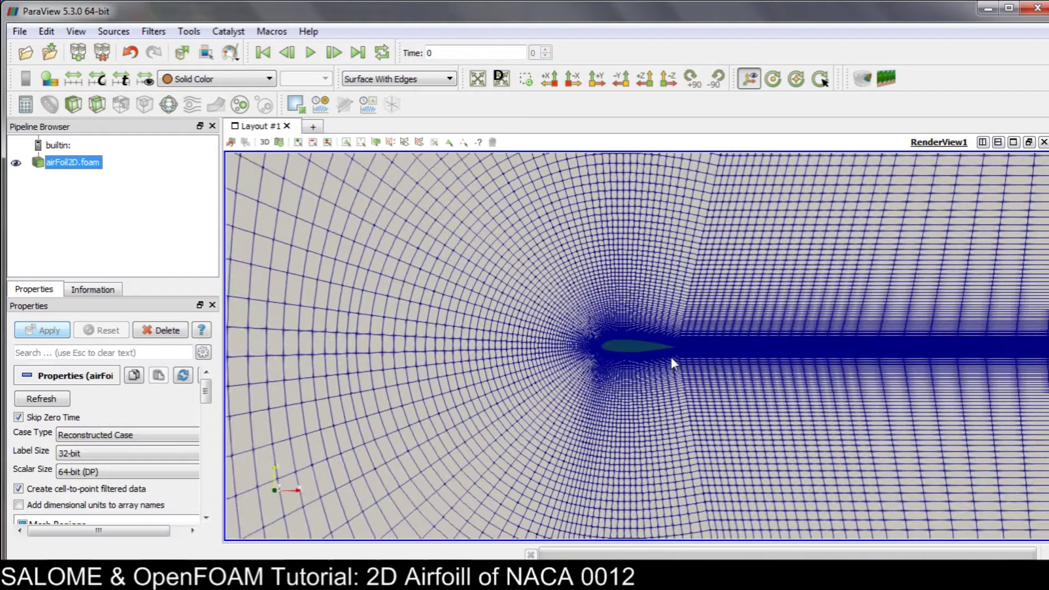
scroll(671, 355, up, 6)
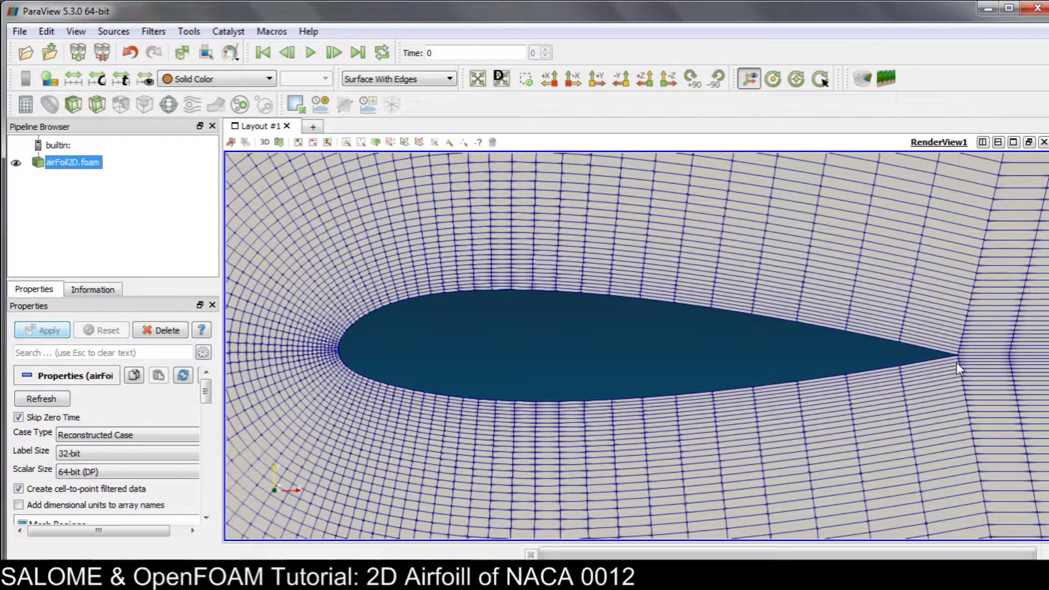
scroll(956, 362, down, 5)
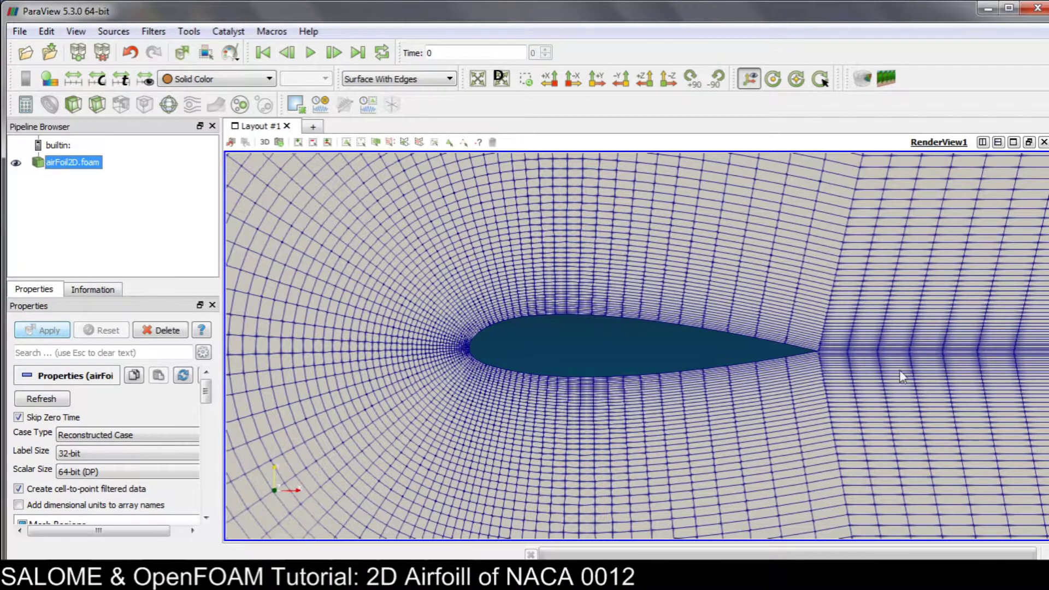
Close ParaView, delete airFoil2D\constant\polyMesh, and return to the CAD folder
click(1038, 7)
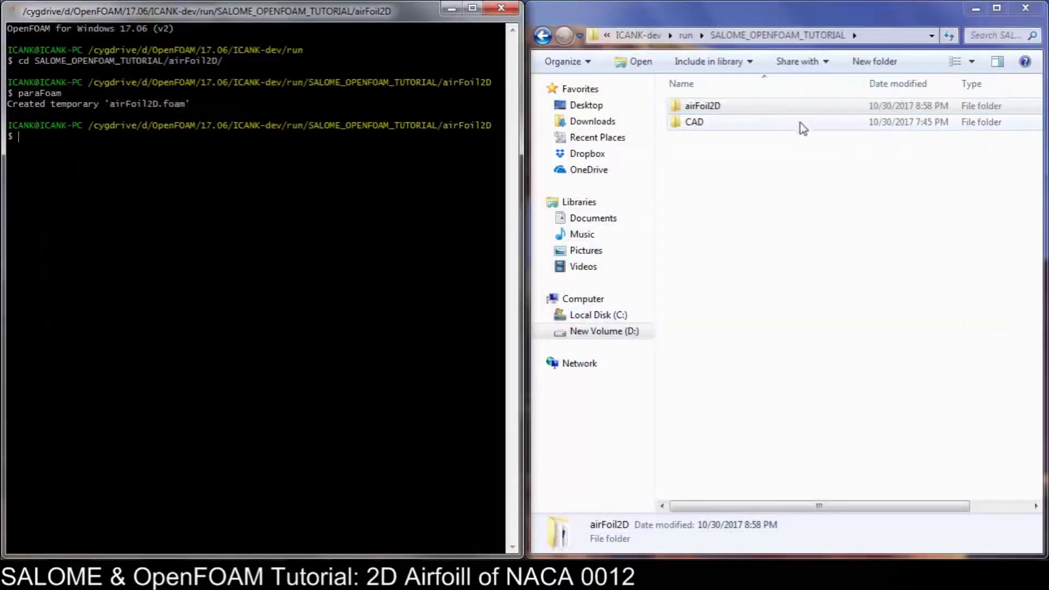
double_click(707, 107)
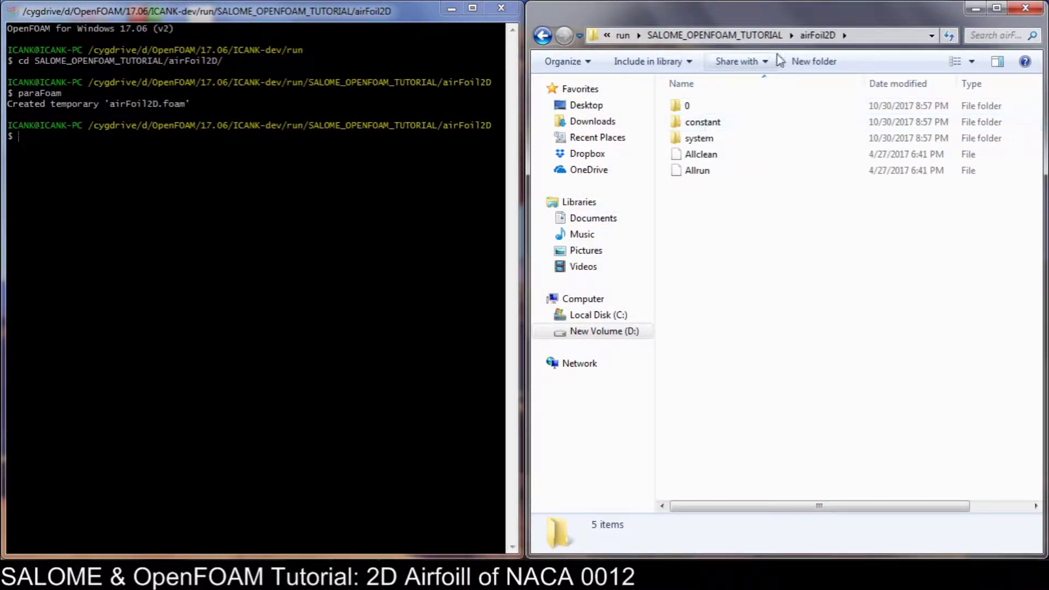
click(765, 38)
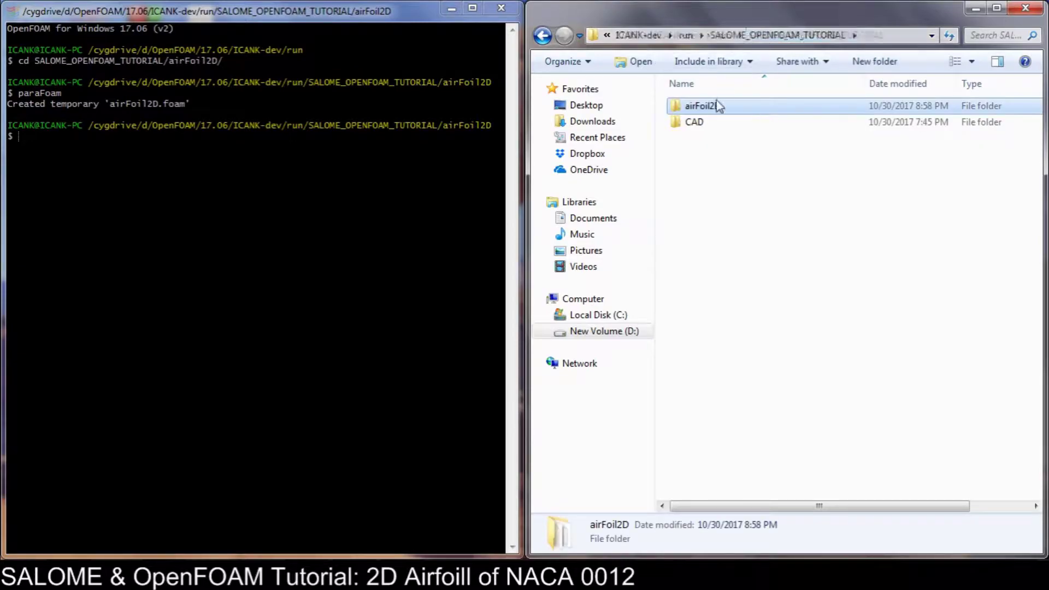
double_click(715, 106)
double_click(704, 121)
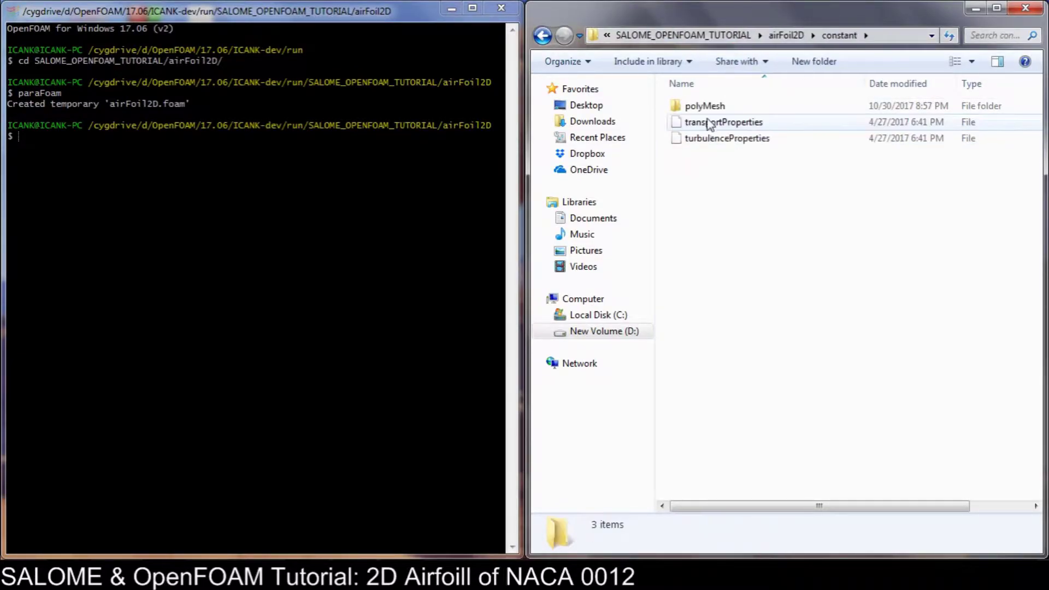
click(710, 108)
key(Delete)
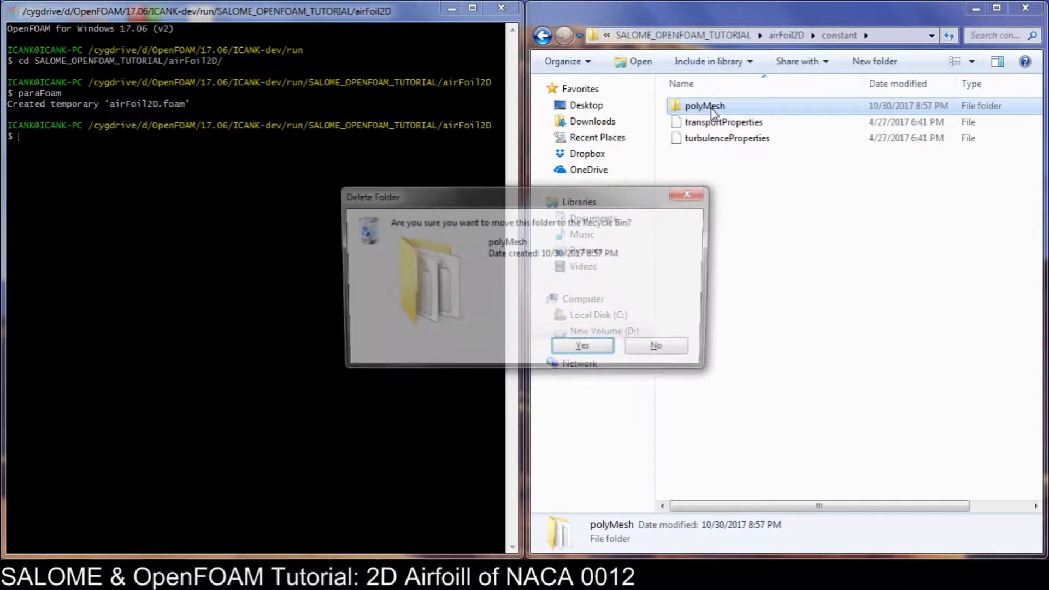
key(Return)
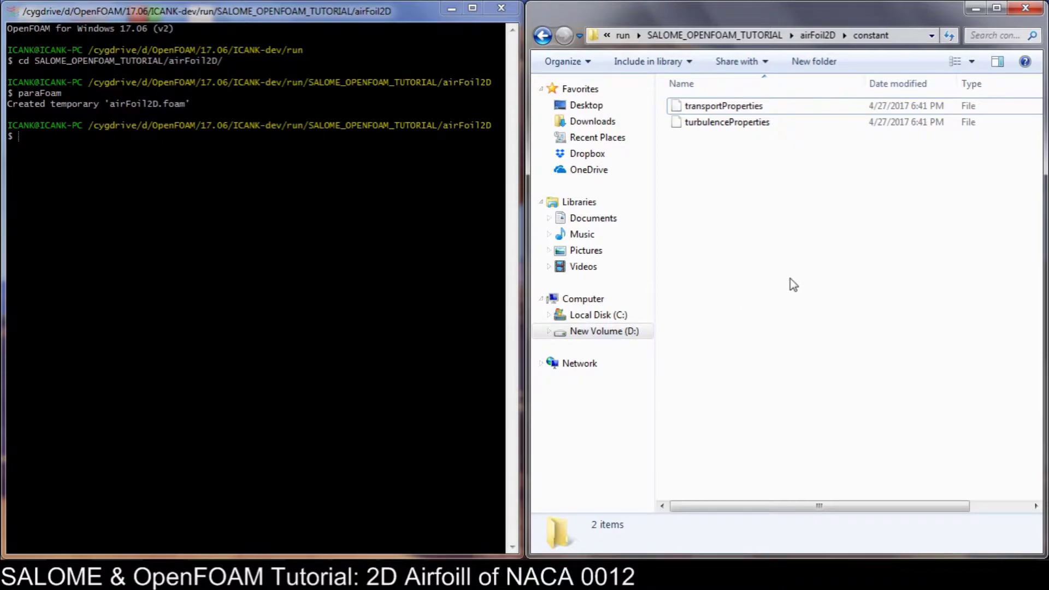
click(767, 37)
double_click(705, 121)
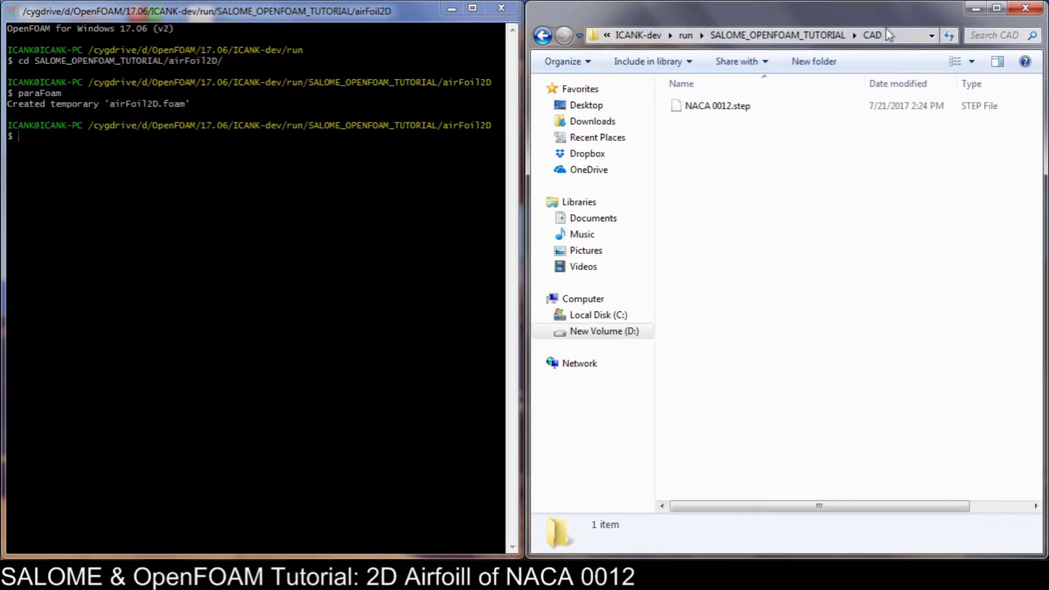
Launch SALOME, start a new study, and switch to the Geometry module
click(972, 14)
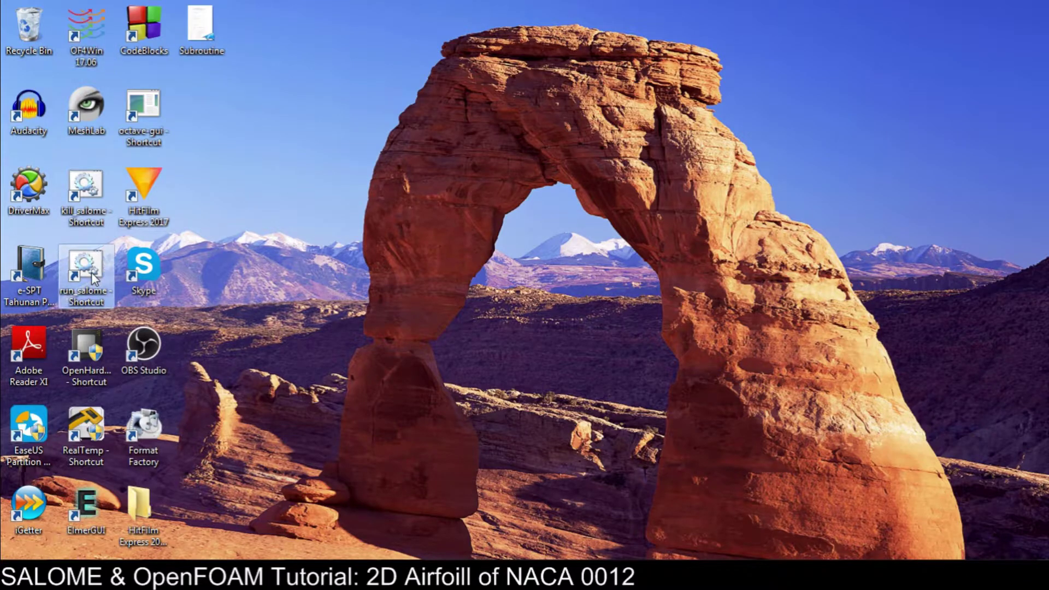
double_click(92, 273)
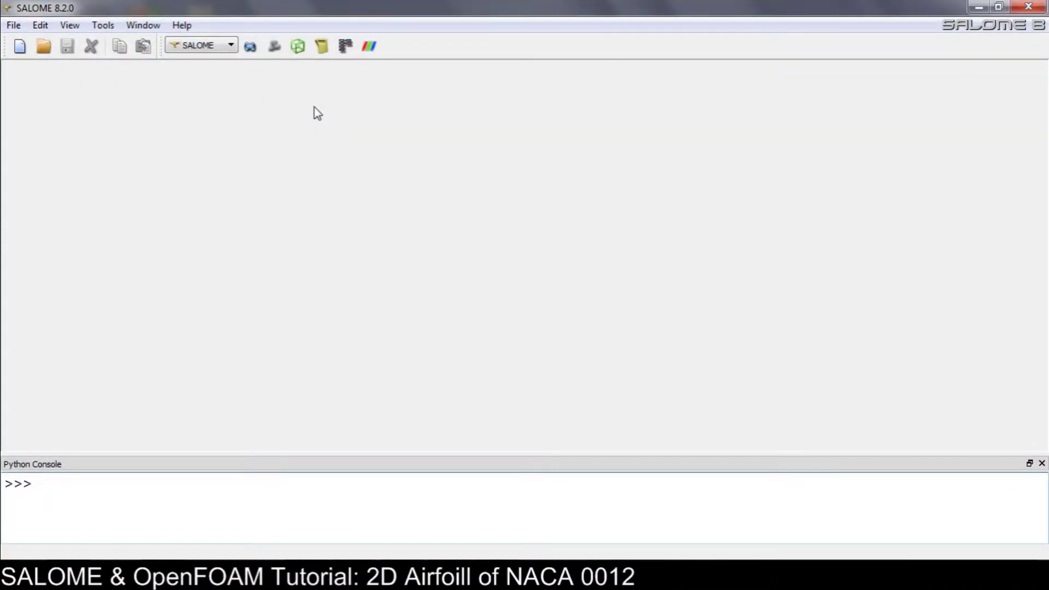
click(20, 47)
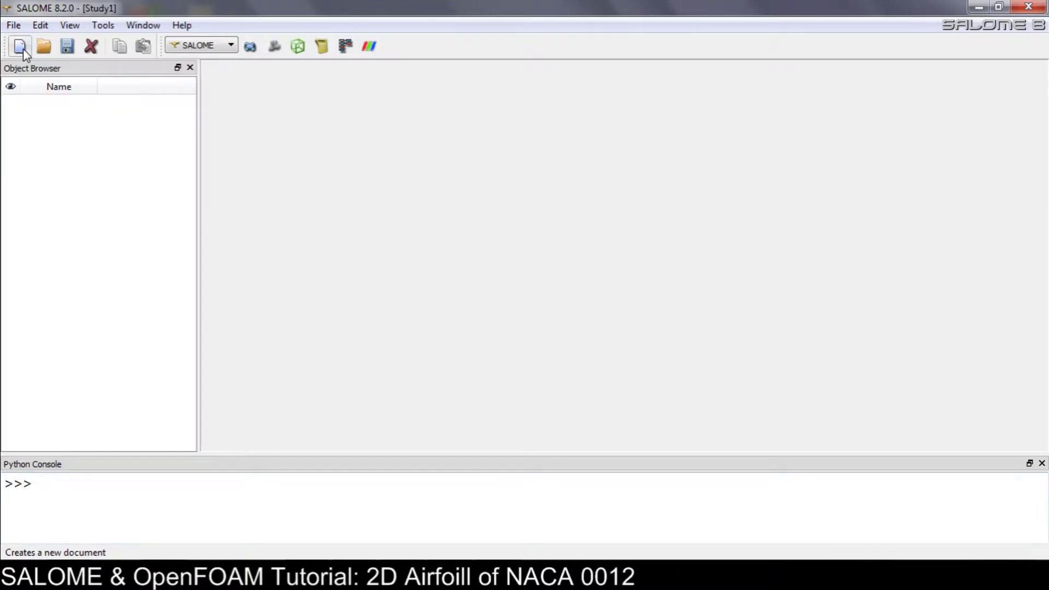
click(258, 52)
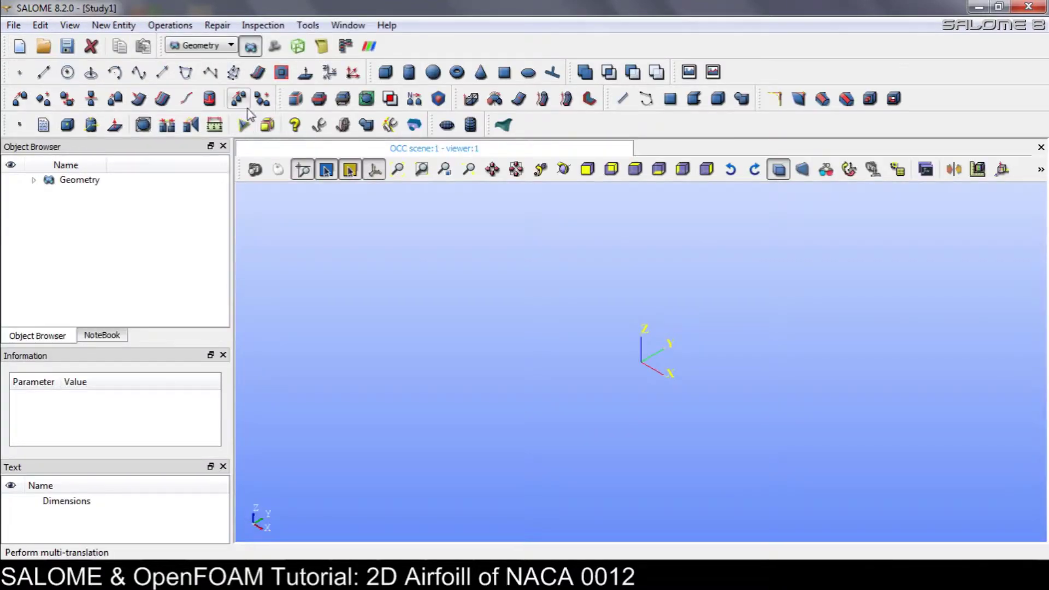
Import CFD_TUTORIAL\SALOME_OPENFOAM_TUTORIAL\CAD\NACA 0012.step as STEP, accepting the units warning
click(16, 27)
mouse_move(68, 260)
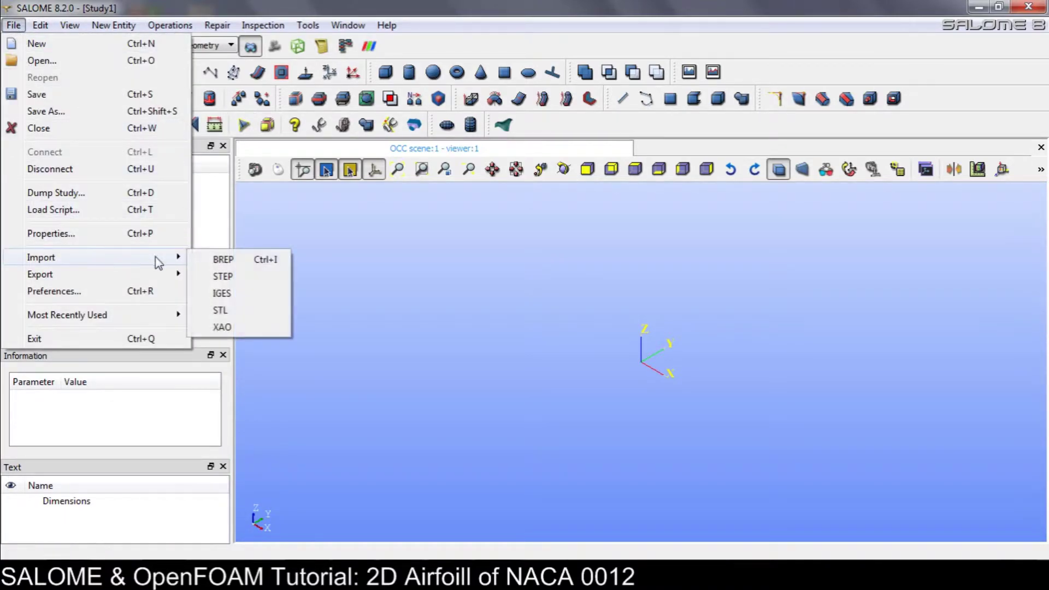
click(211, 275)
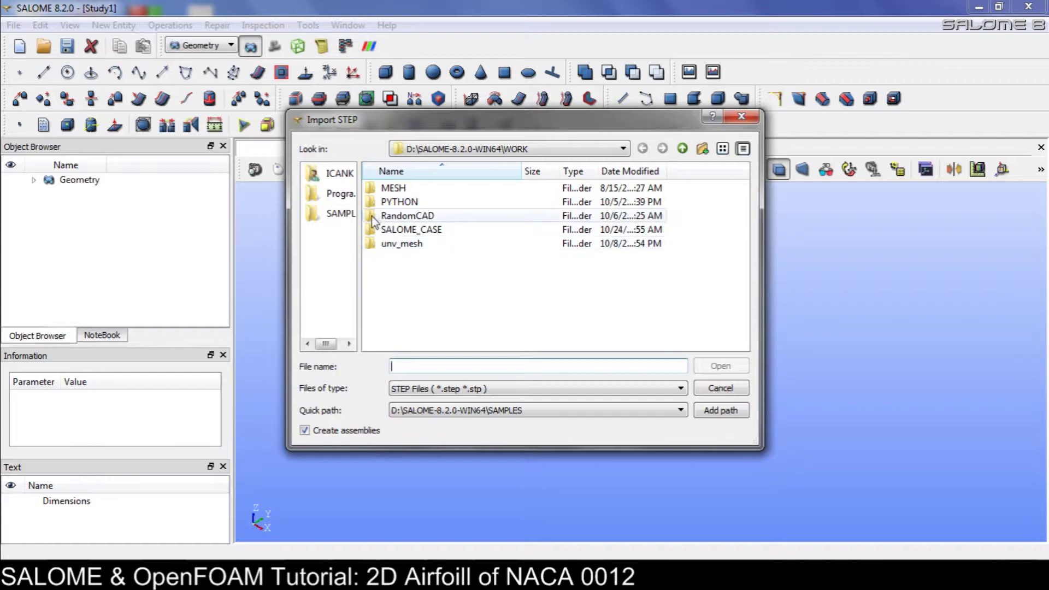
click(683, 149)
click(683, 149)
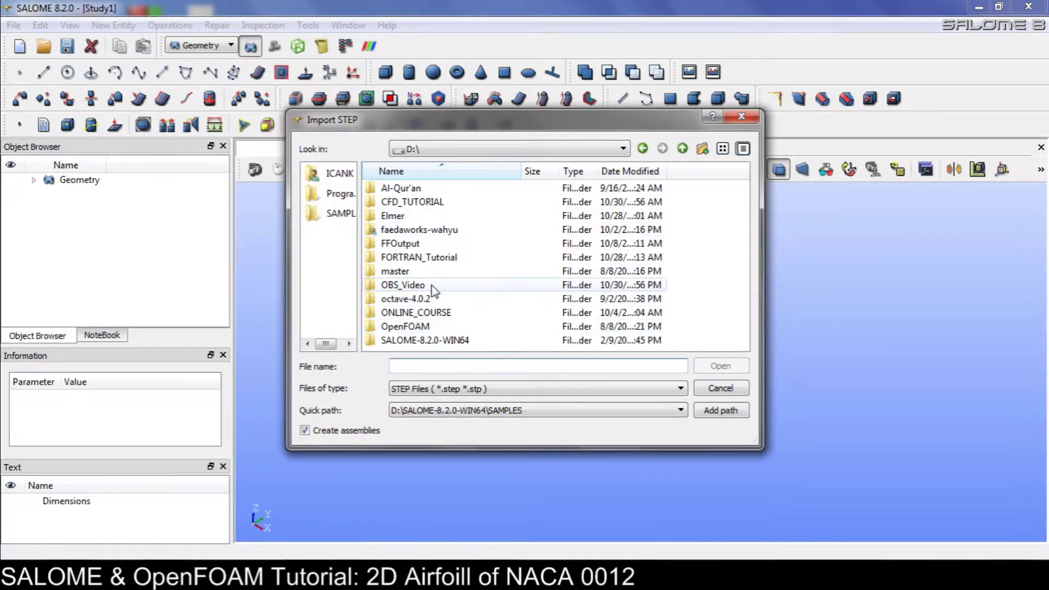
double_click(414, 202)
double_click(415, 189)
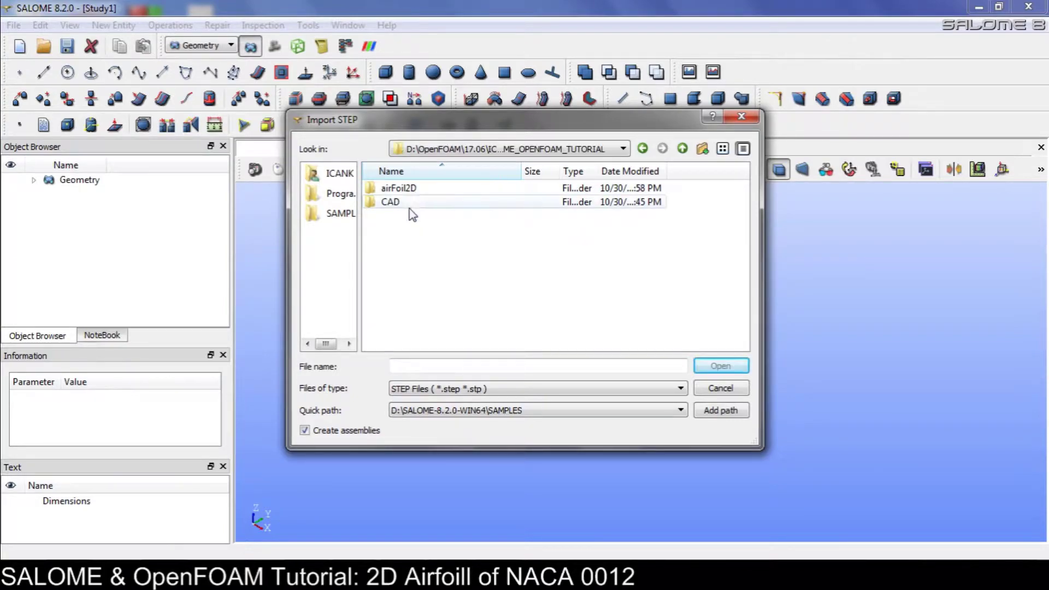
double_click(412, 202)
click(432, 188)
click(714, 367)
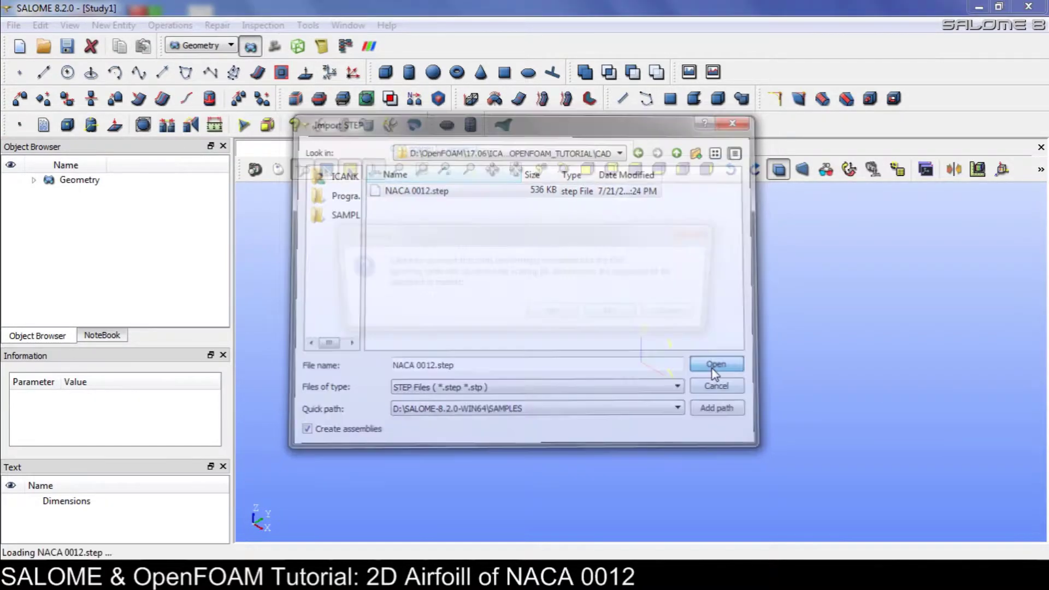
click(550, 312)
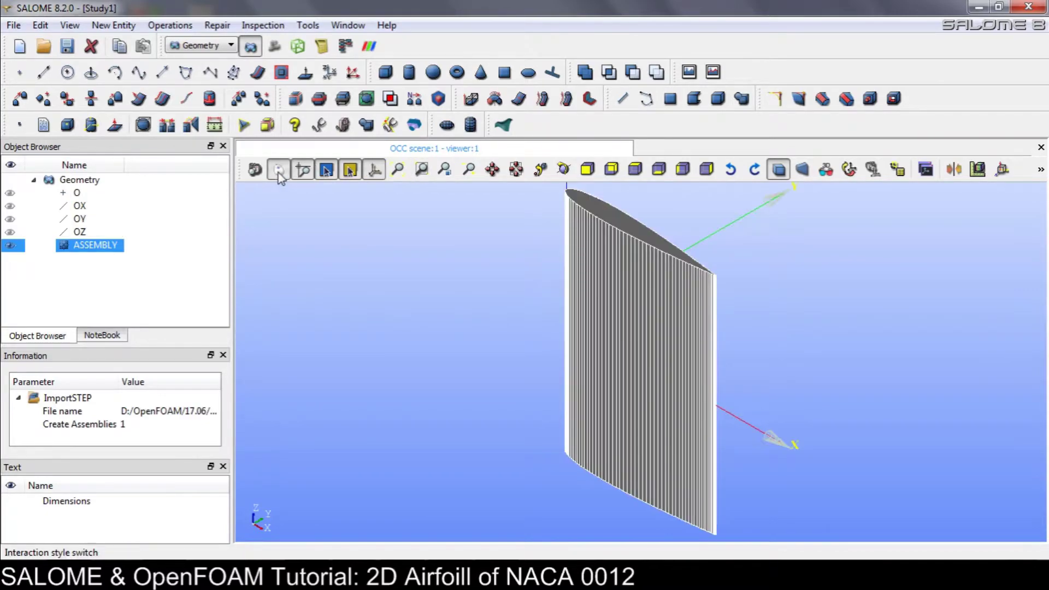
Create Disk_1 with radius 10 in the OXY plane
drag(645, 355, 554, 414)
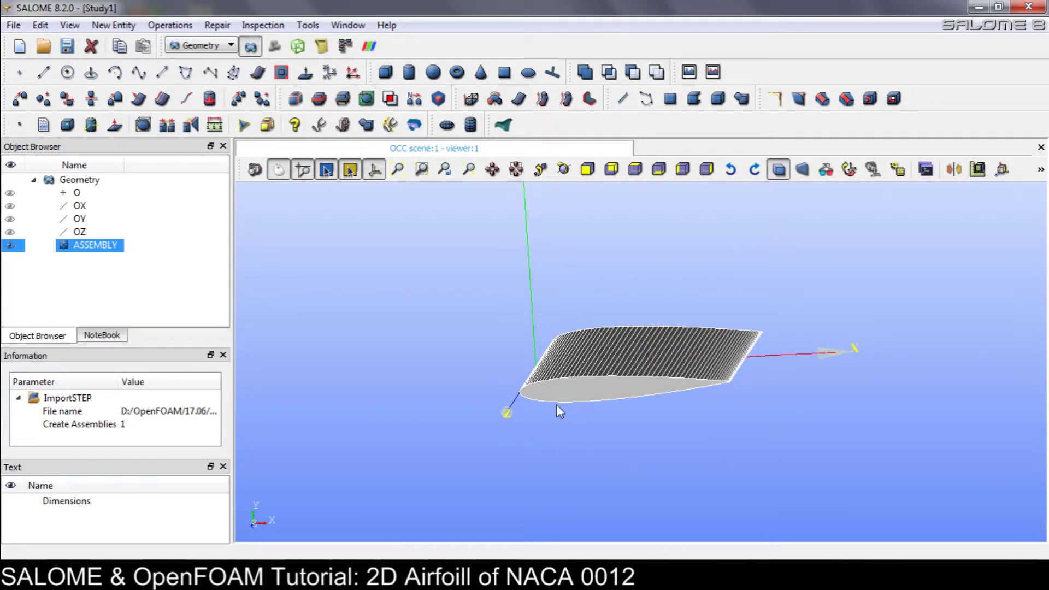
click(533, 73)
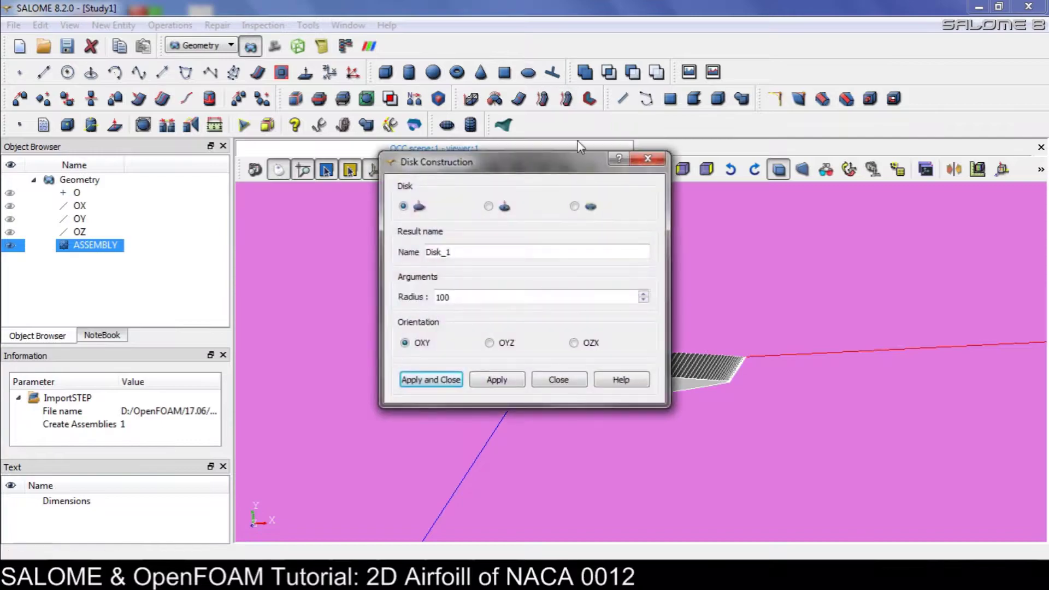
drag(470, 297, 393, 292)
text(10)
ctrl+right_drag(771, 350, 781, 280)
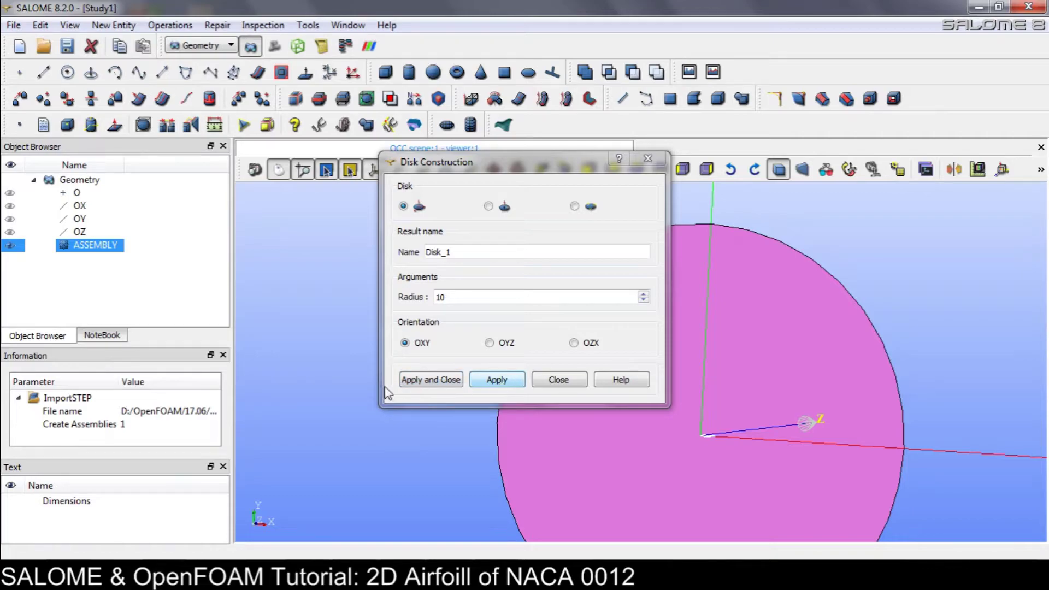
click(494, 374)
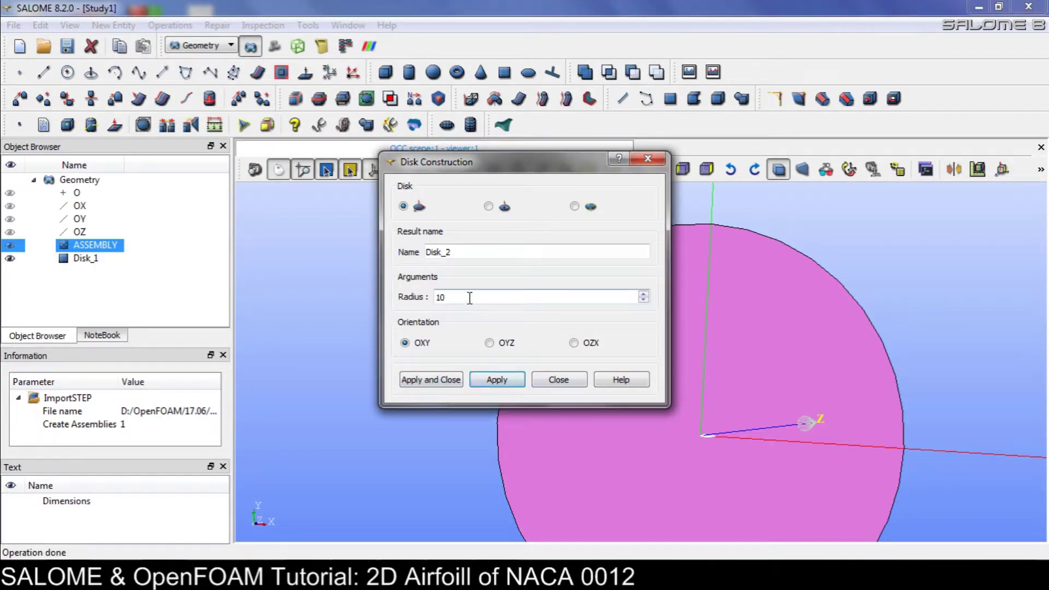
Create Disk_2 with radius 20 oriented in the OZX plane
drag(470, 298, 381, 298)
text(20)
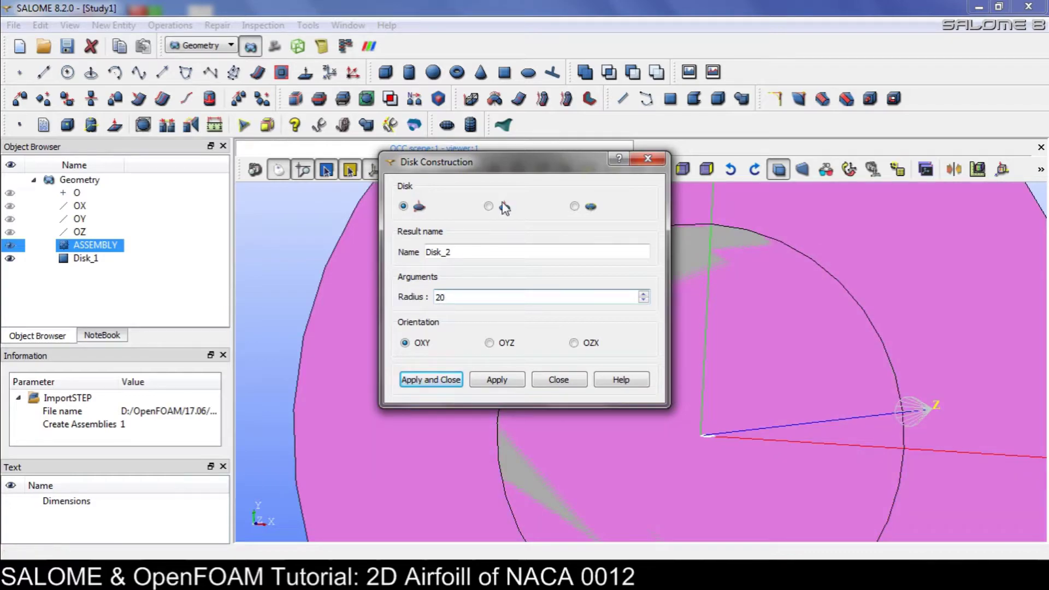
click(575, 206)
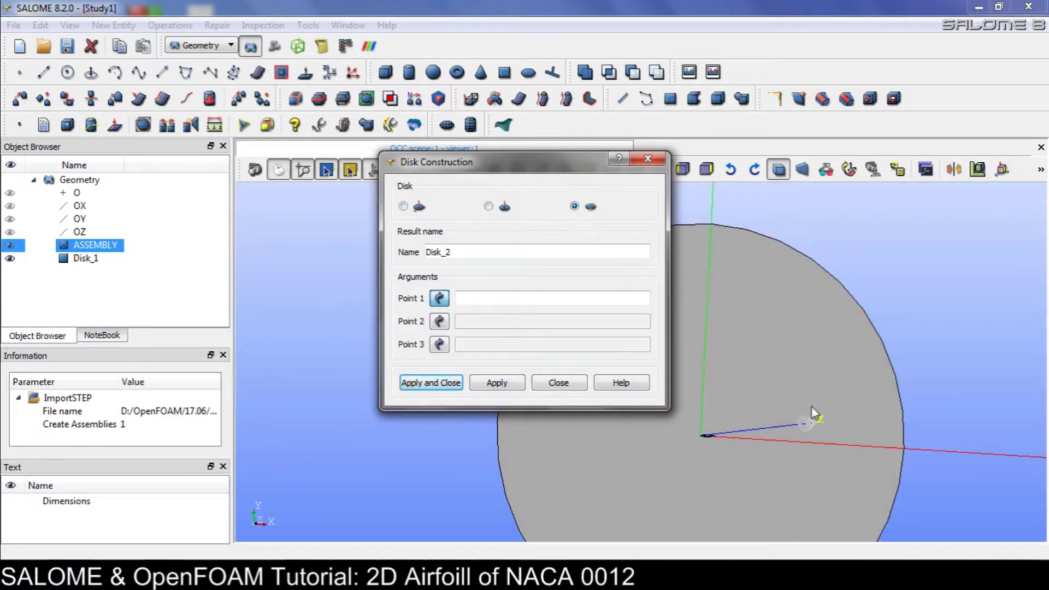
ctrl+right_drag(694, 362, 571, 397)
click(488, 207)
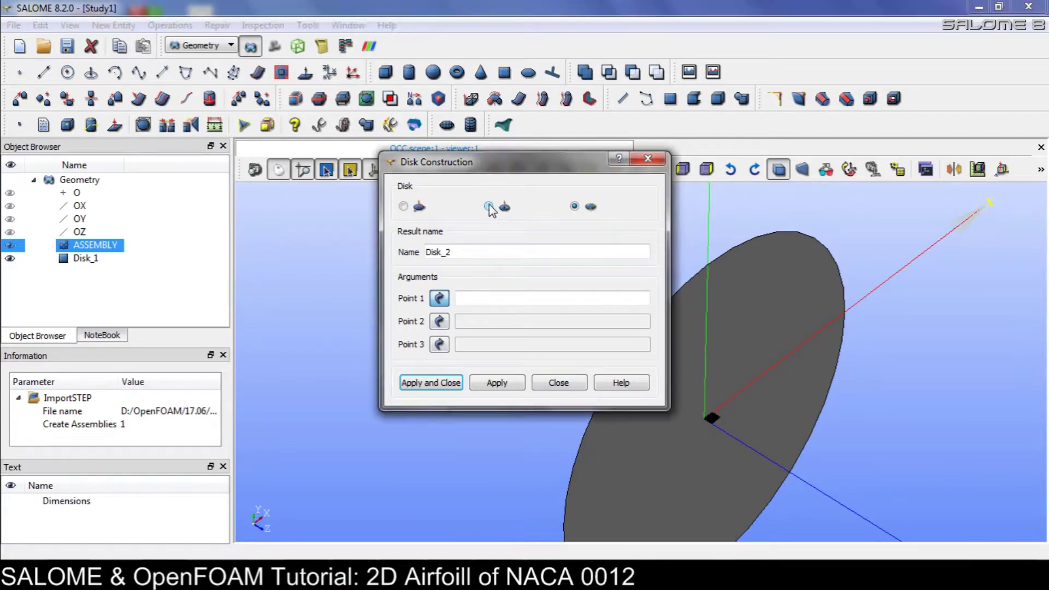
click(403, 206)
click(489, 343)
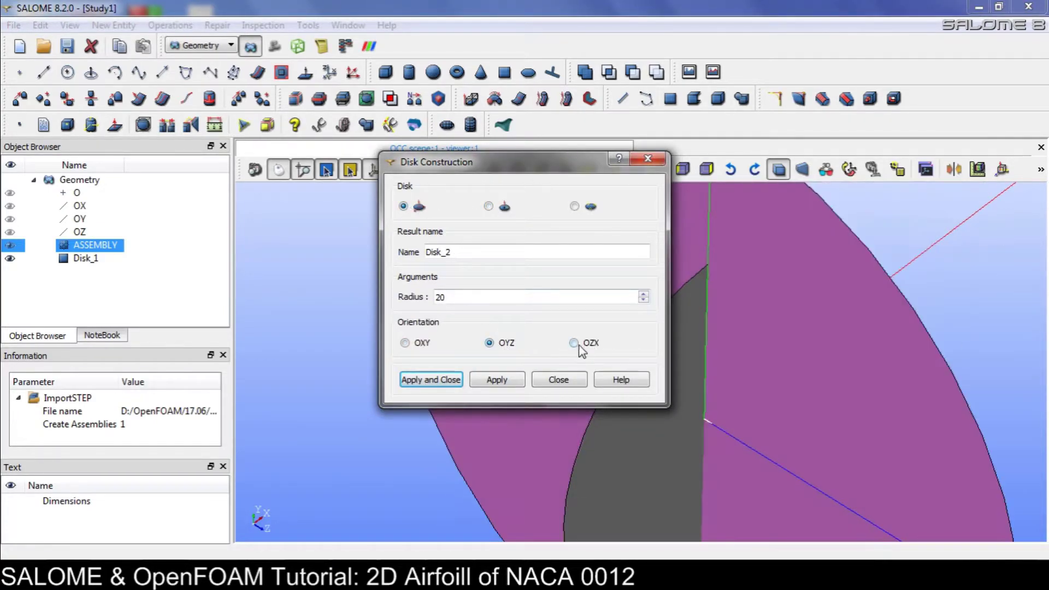
click(574, 343)
ctrl+right_drag(675, 379, 750, 372)
click(426, 379)
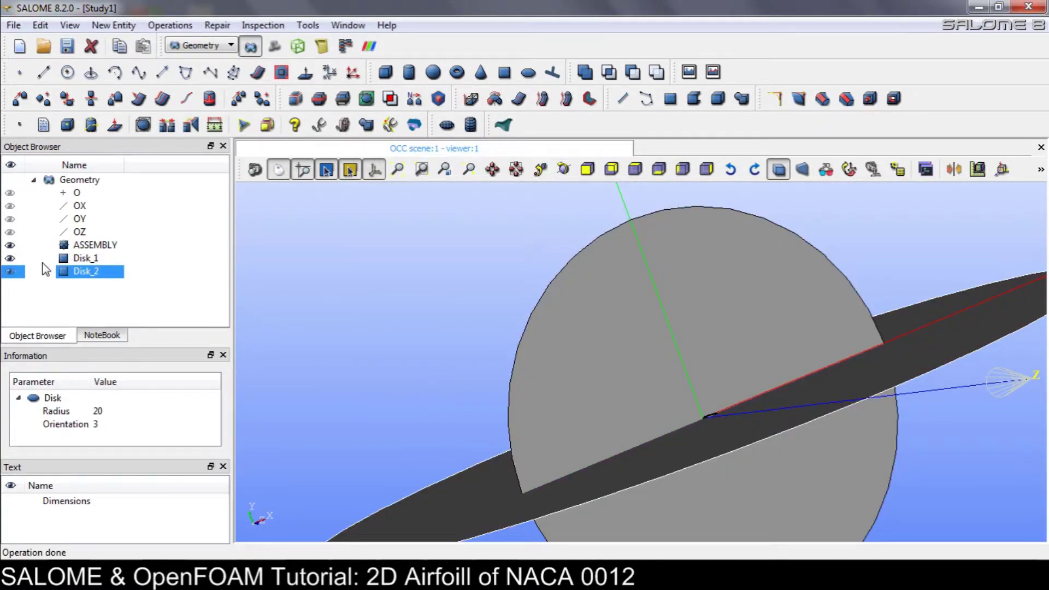
Hide Disk_1 and Disk_2 and fit the view on the airfoil ASSEMBLY
click(102, 247)
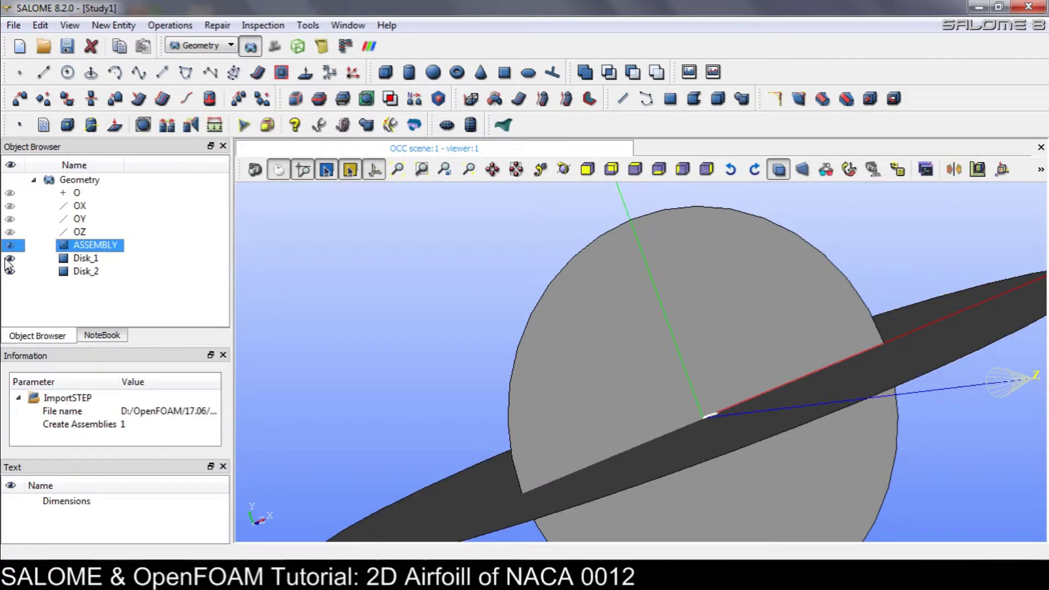
click(9, 258)
click(10, 259)
click(10, 259)
click(10, 271)
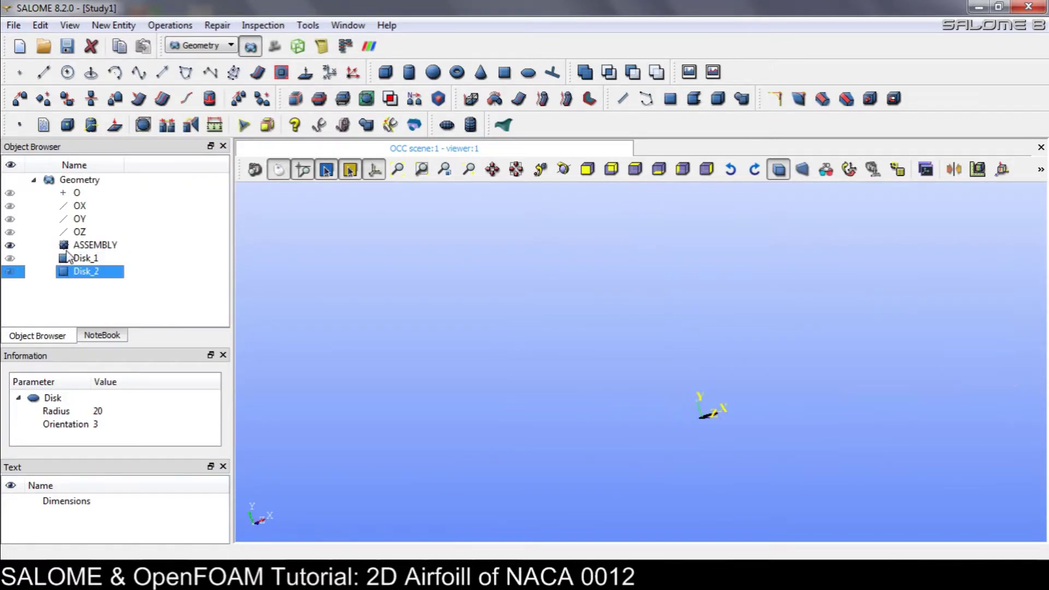
click(69, 247)
click(421, 169)
scroll(602, 415, up, 3)
scroll(603, 415, down, 5)
ctrl+right_drag(606, 475, 618, 435)
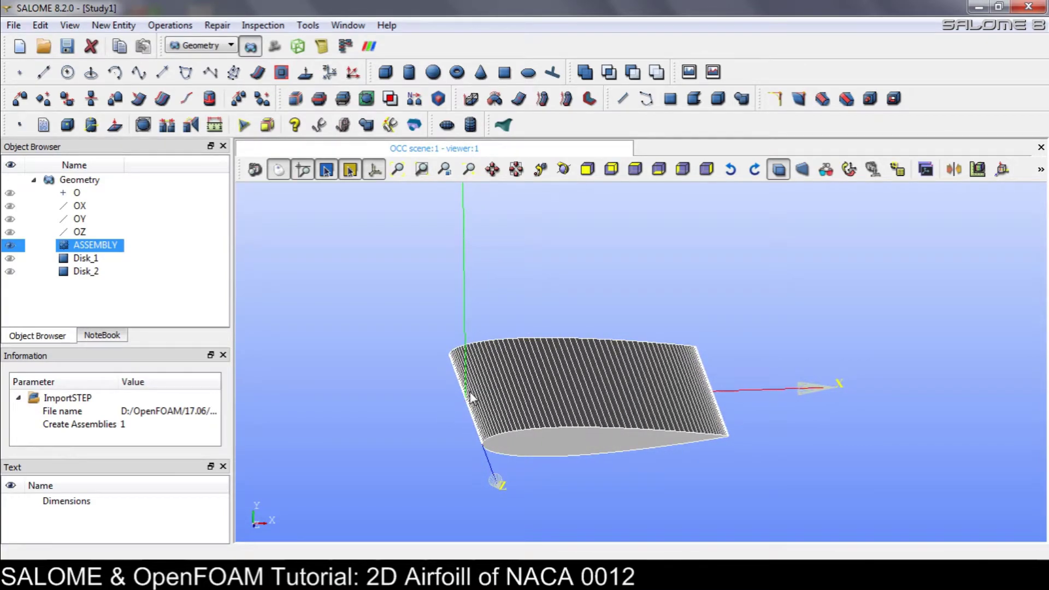
ctrl+right_drag(471, 419, 496, 404)
Create the ASSEMBLY's centre of mass point, named COM
click(68, 126)
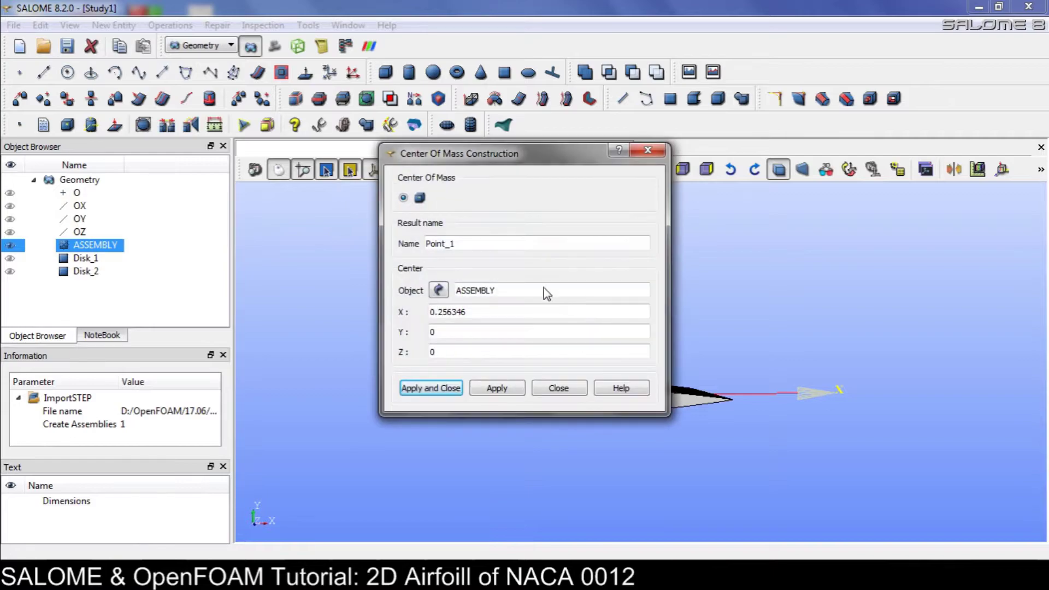
drag(531, 164, 802, 180)
ctrl+right_drag(457, 406, 486, 377)
click(746, 331)
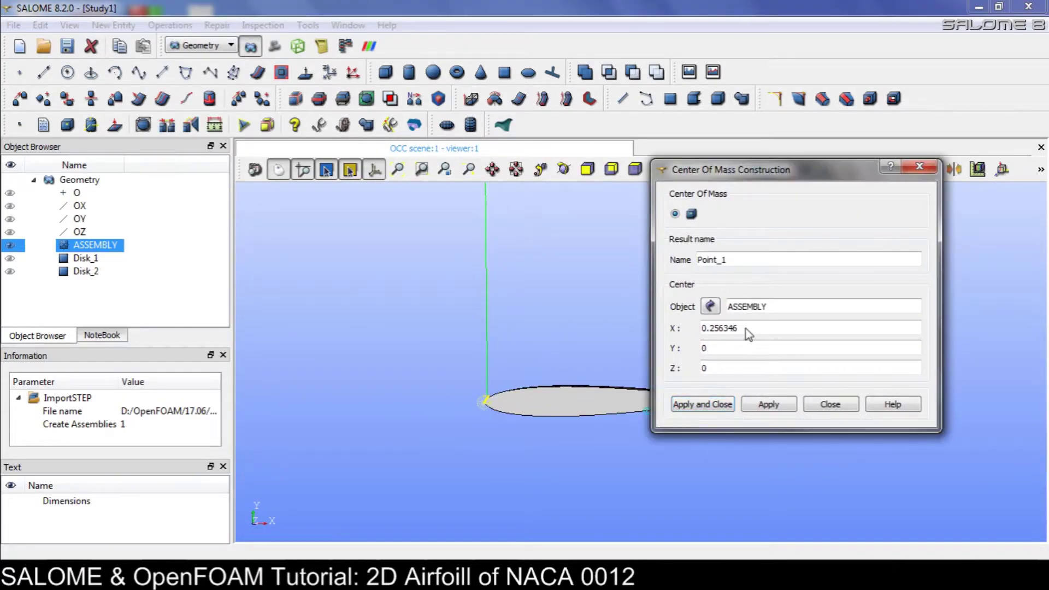
text(COM)
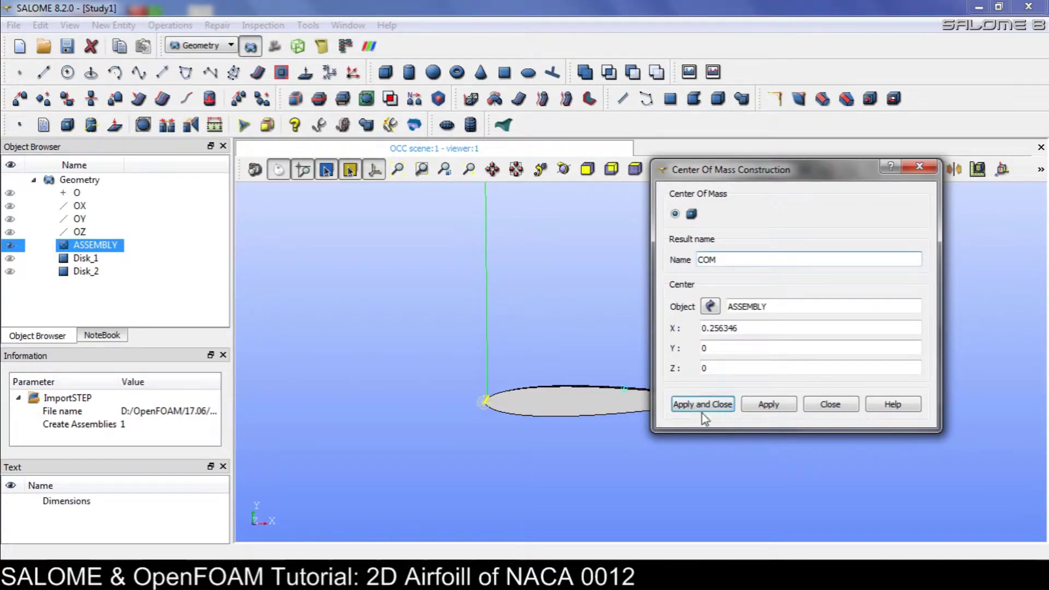
click(703, 407)
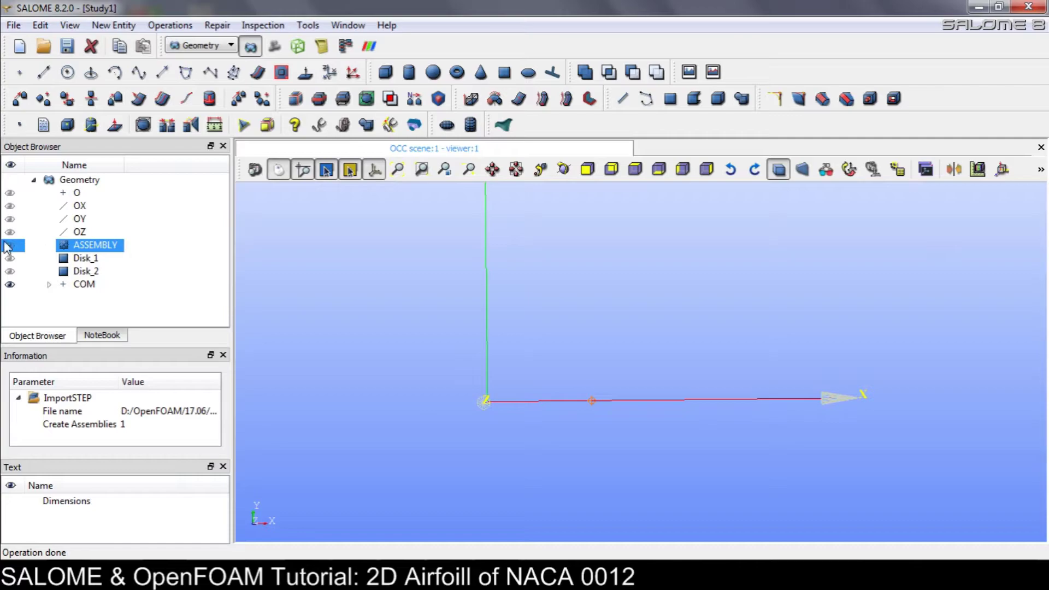
Copy COM's X coordinate 0.256346 and mistakenly translate the COM point by Dx -0.256346
click(9, 245)
ctrl+right_drag(547, 404, 553, 388)
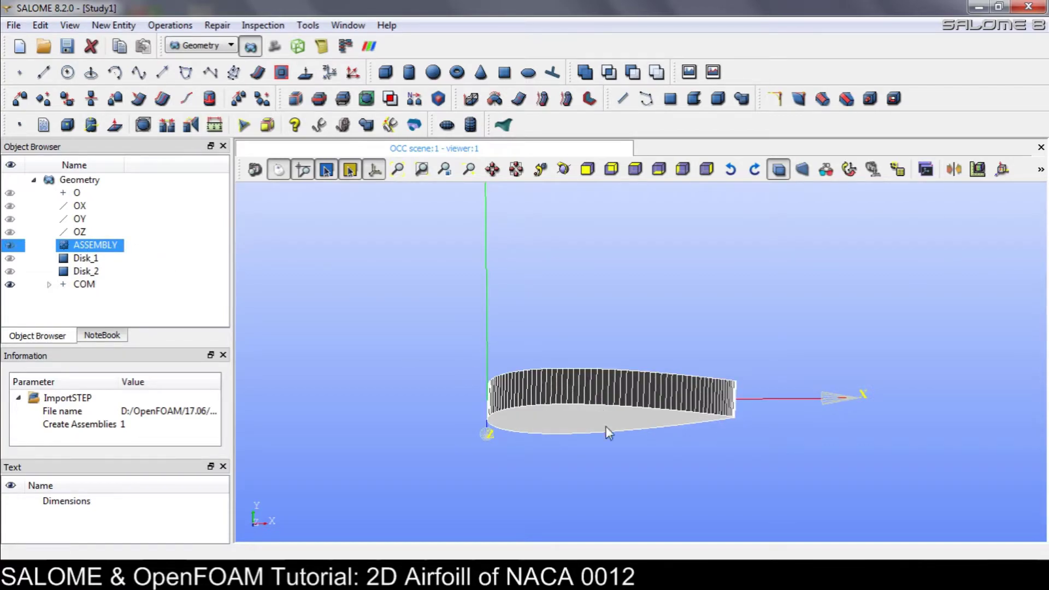
click(20, 98)
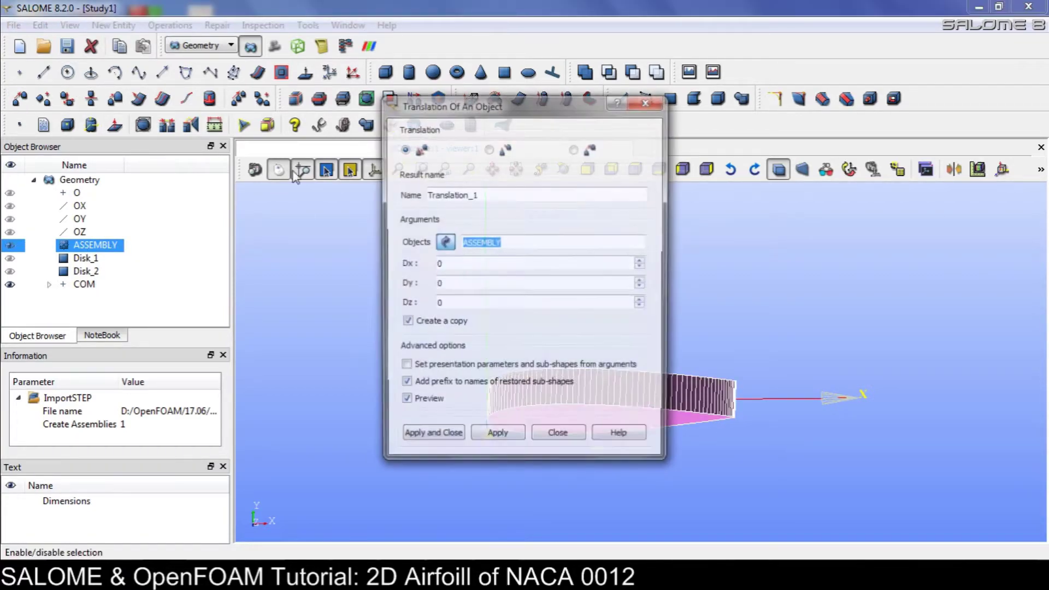
drag(500, 102, 787, 97)
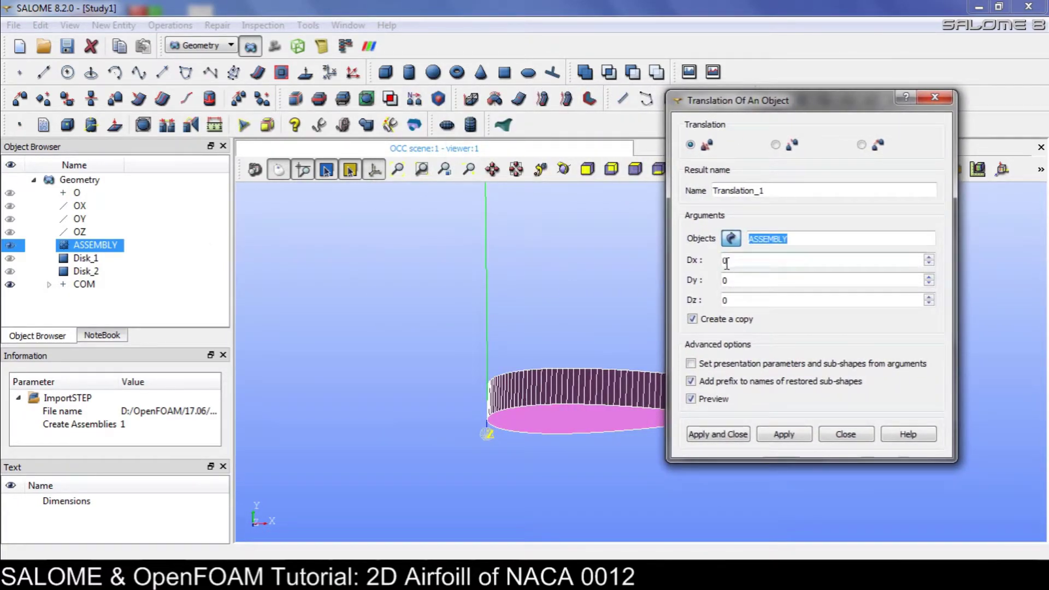
click(375, 352)
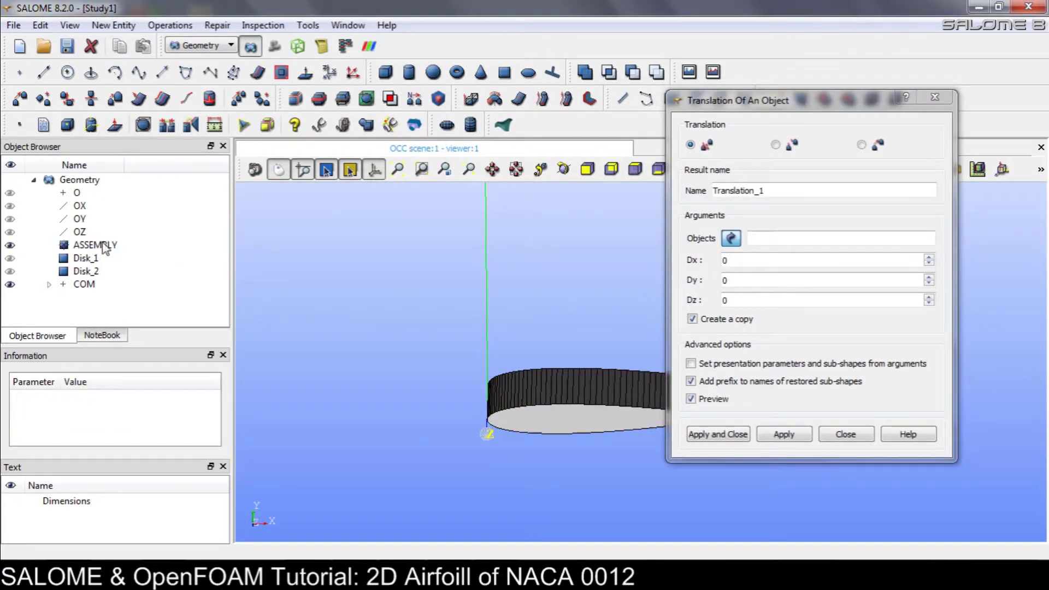
click(83, 284)
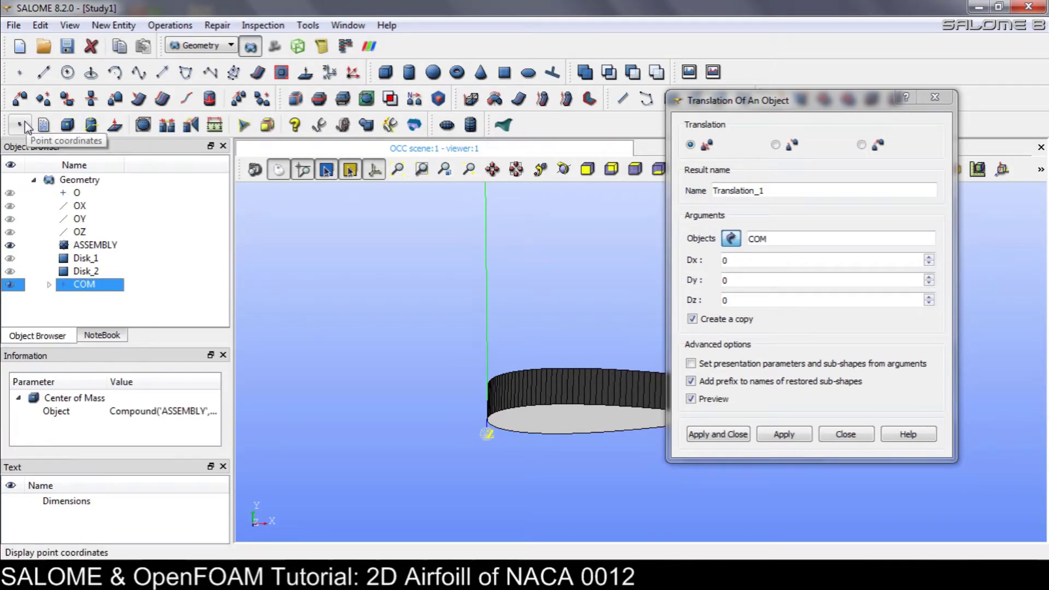
click(25, 121)
drag(508, 186, 376, 159)
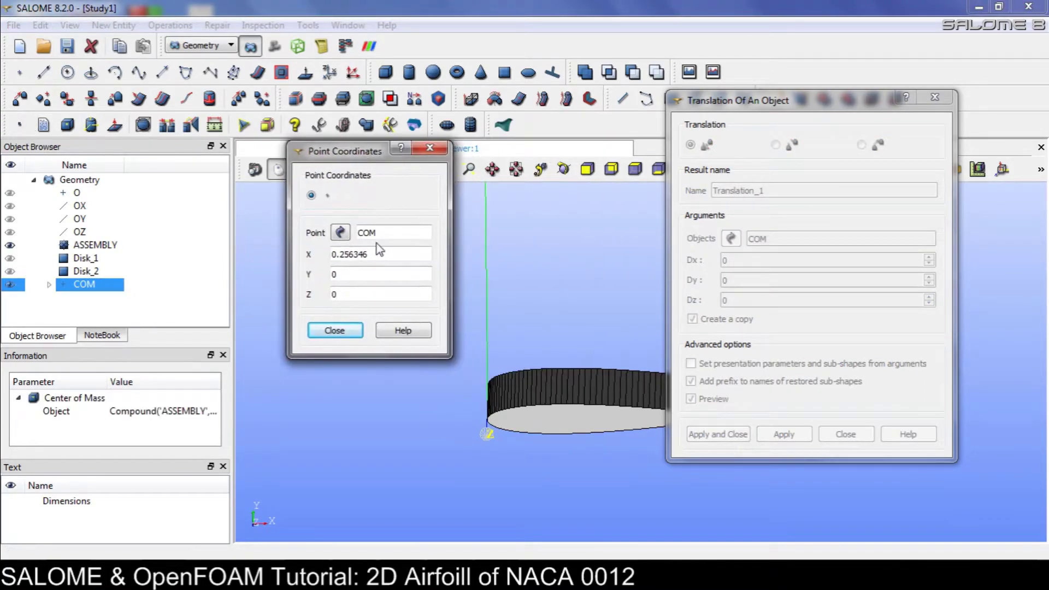
drag(384, 253, 278, 241)
key(ctrl+c)
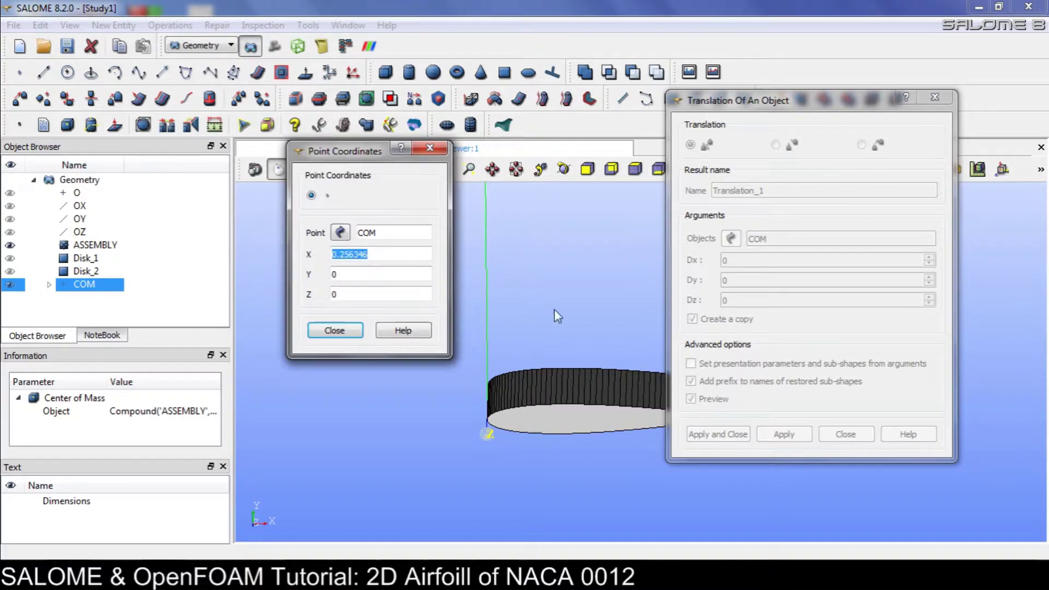
click(770, 261)
key(ctrl+v)
text(-)
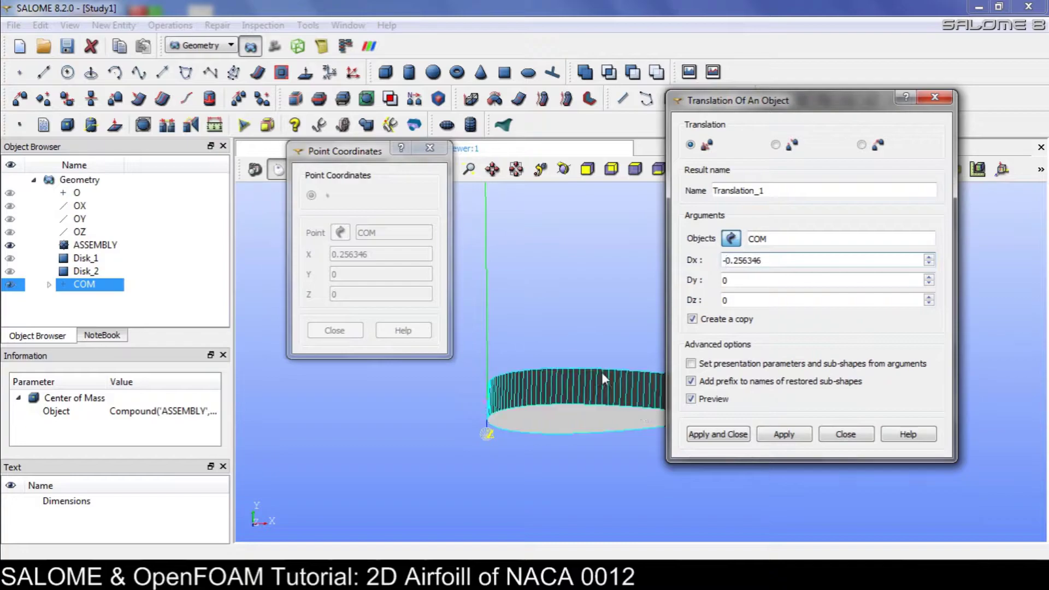
click(719, 435)
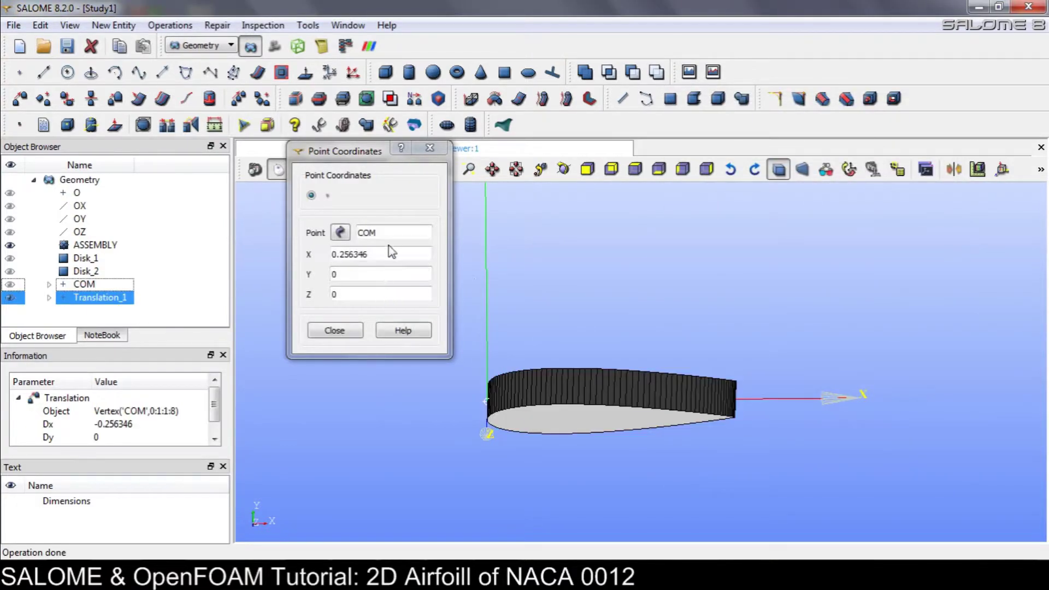
Delete the mistaken Translation_1 created from the COM point
click(324, 331)
click(89, 284)
click(89, 300)
key(Delete)
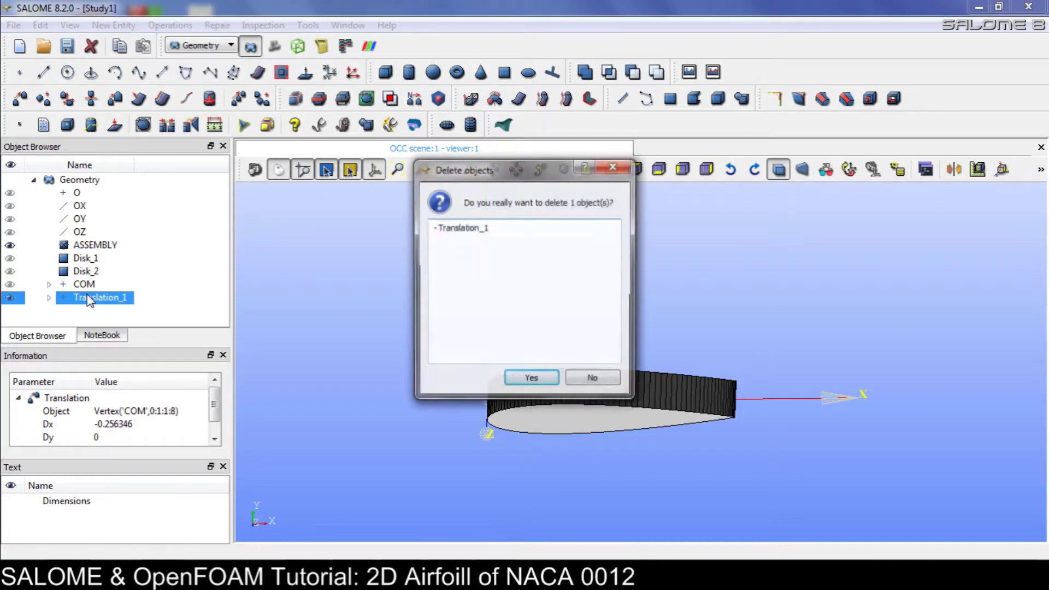
key(Return)
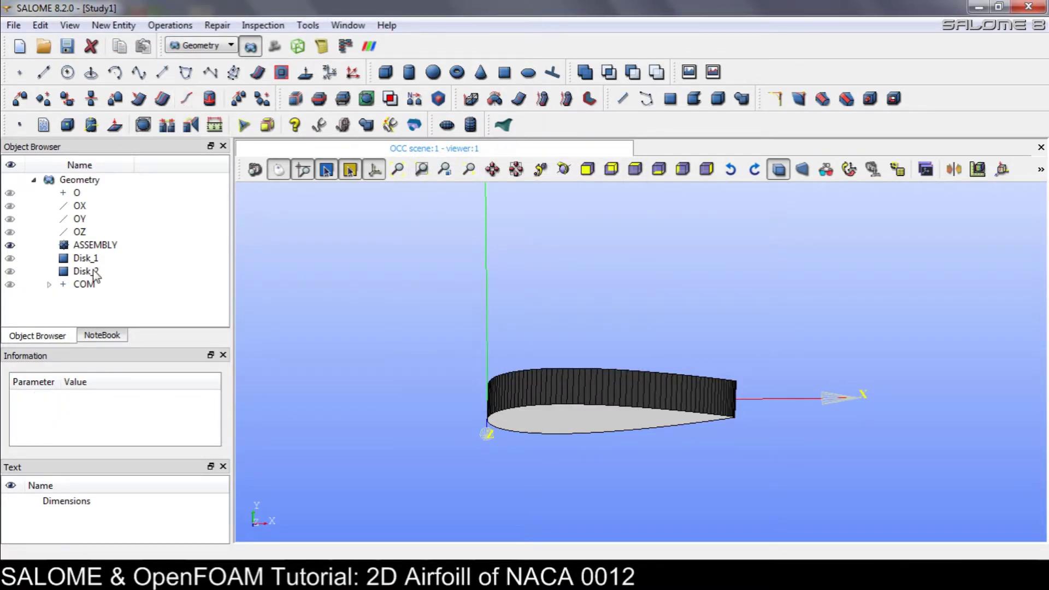
Translate ASSEMBLY by Dx -0.256346 to create Translation_1
click(95, 245)
click(79, 285)
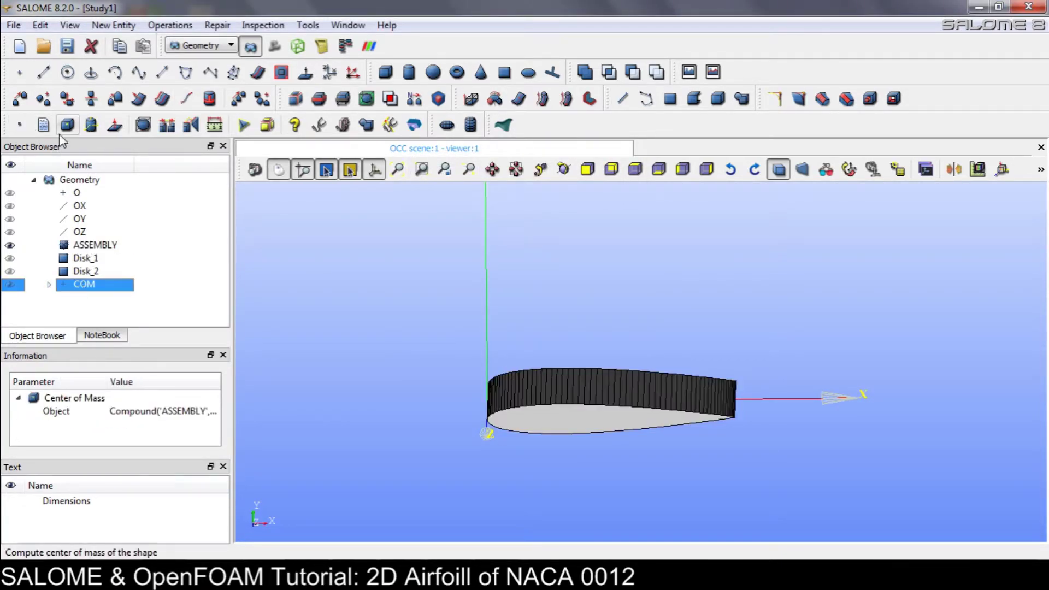
click(19, 125)
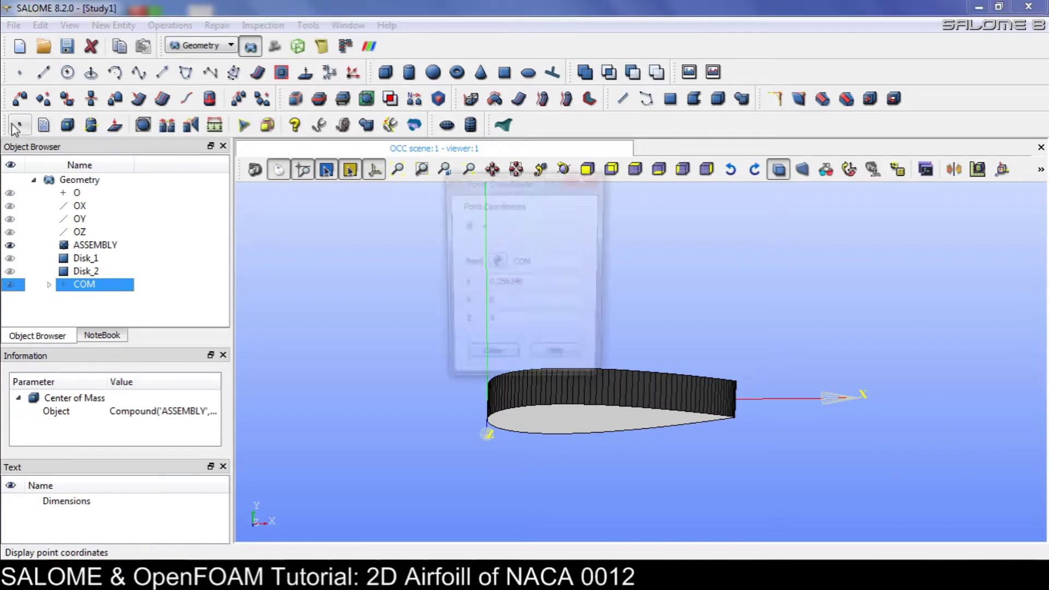
click(95, 246)
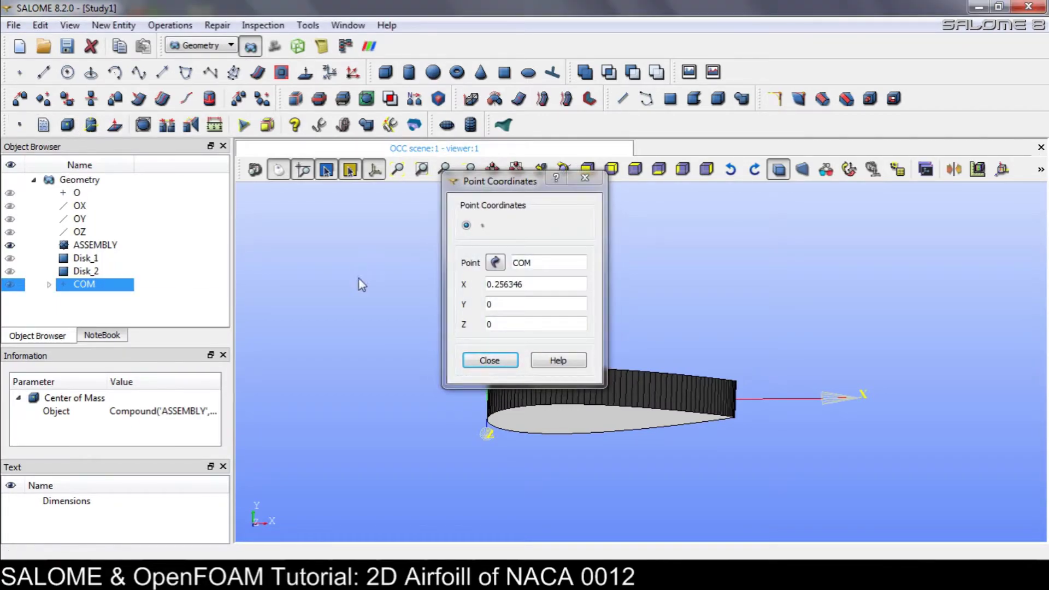
click(22, 100)
drag(492, 116, 977, 123)
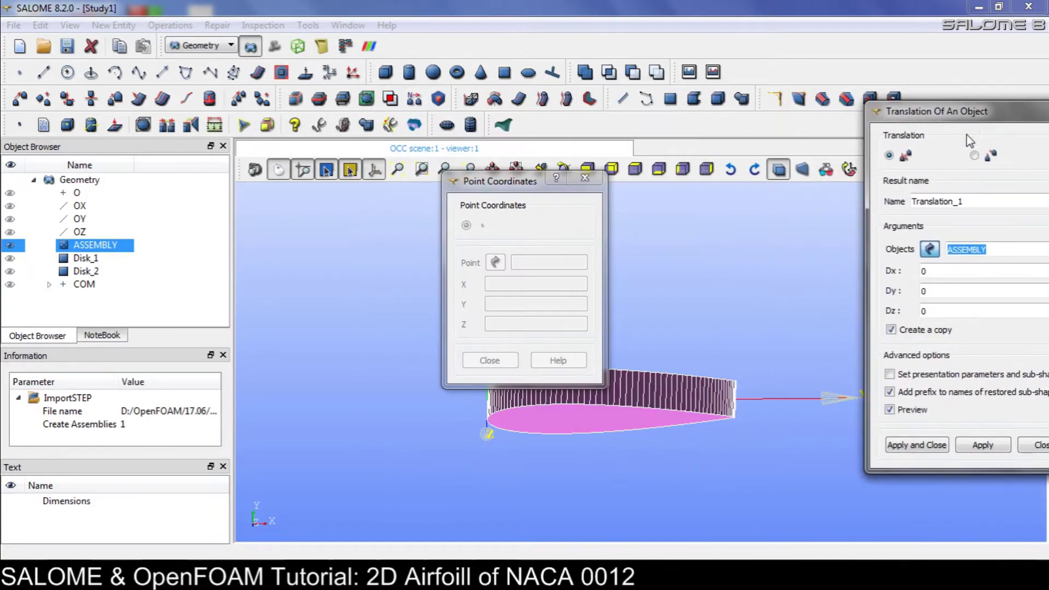
click(967, 271)
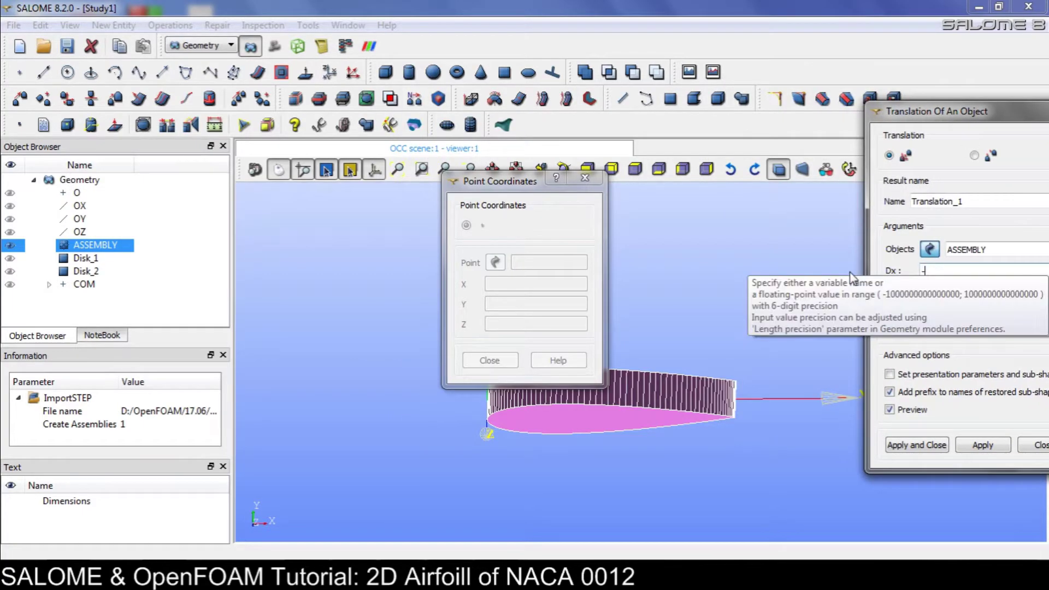
text(-0.256346)
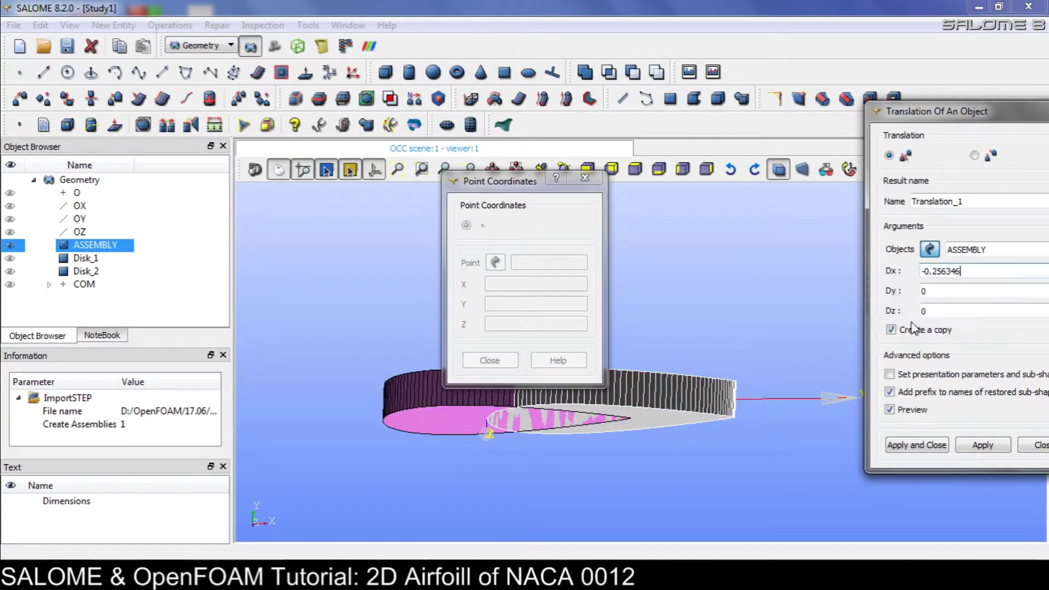
click(936, 446)
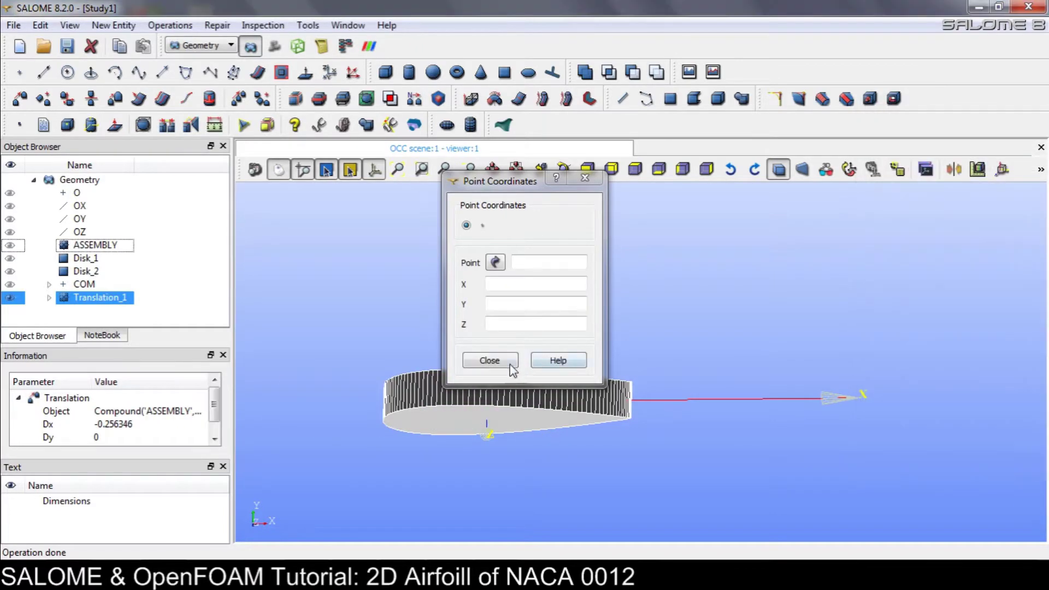
click(490, 361)
Show Disk_1 and review Disk_1, Disk_2 and Translation_1 around the moved airfoil
mouse_move(492, 457)
ctrl+right_down()
mouse_move(502, 442)
mouse_move(500, 464)
mouse_move(536, 446)
mouse_move(490, 466)
ctrl+right_up()
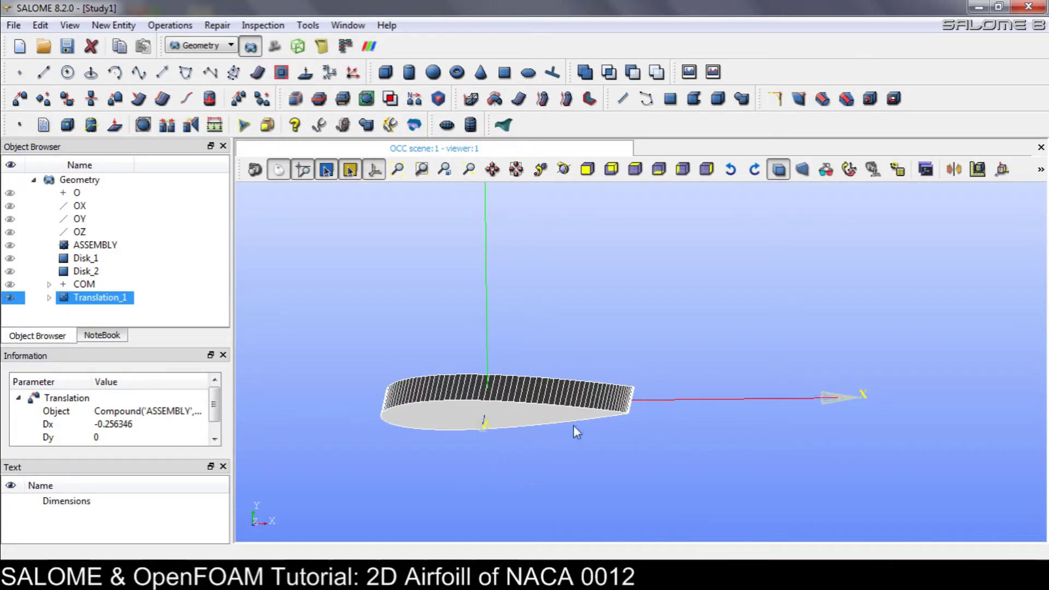
ctrl+right_drag(468, 365, 498, 426)
click(10, 258)
ctrl+right_drag(259, 318, 545, 358)
scroll(546, 359, down, 3)
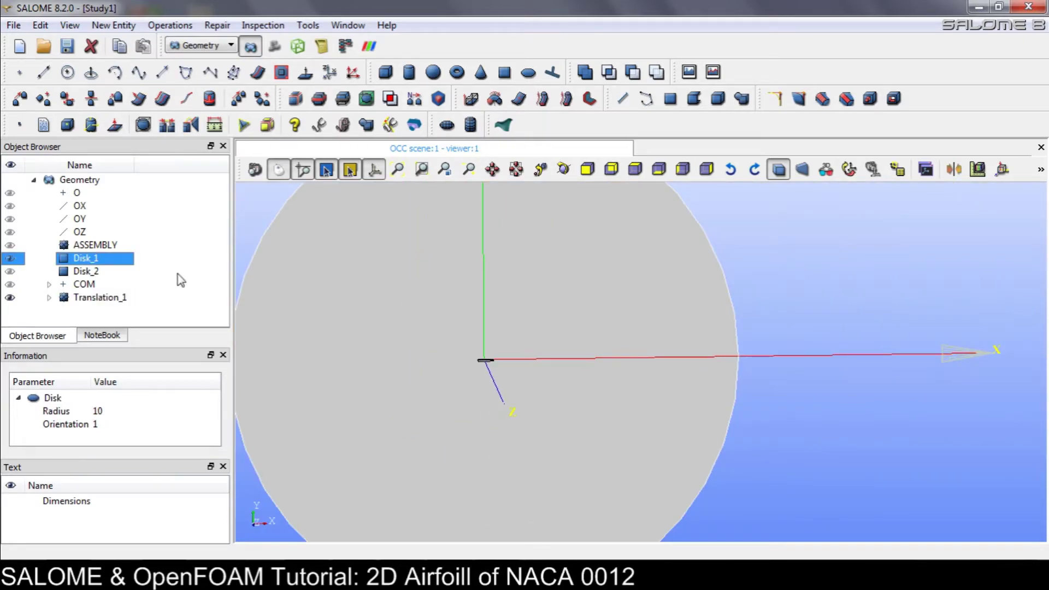
click(80, 273)
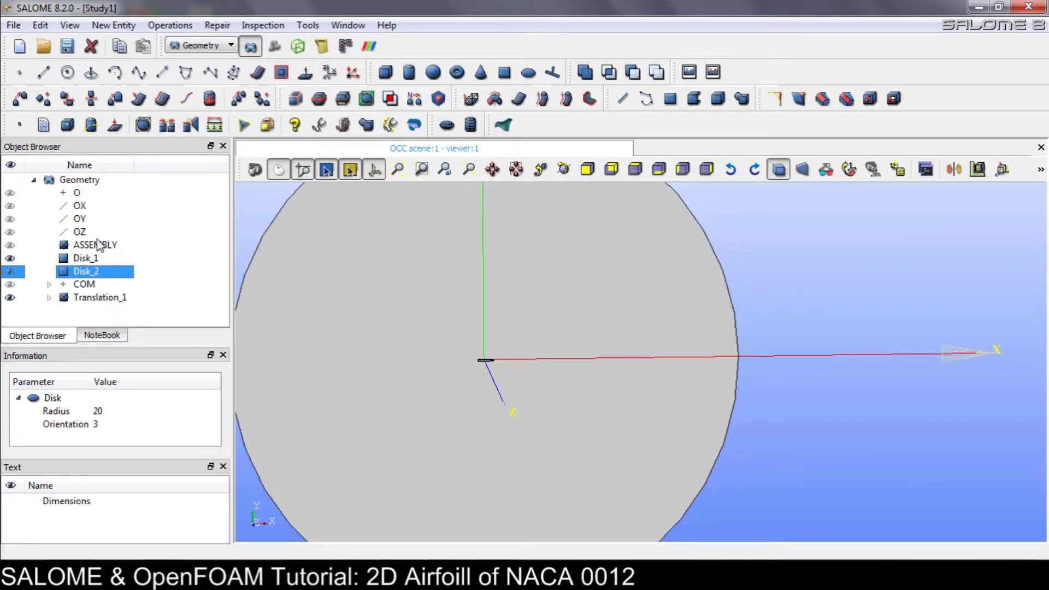
click(90, 302)
Partition Disk_1 into faces using Disk_2 and Translation_1 as tool objects
click(92, 261)
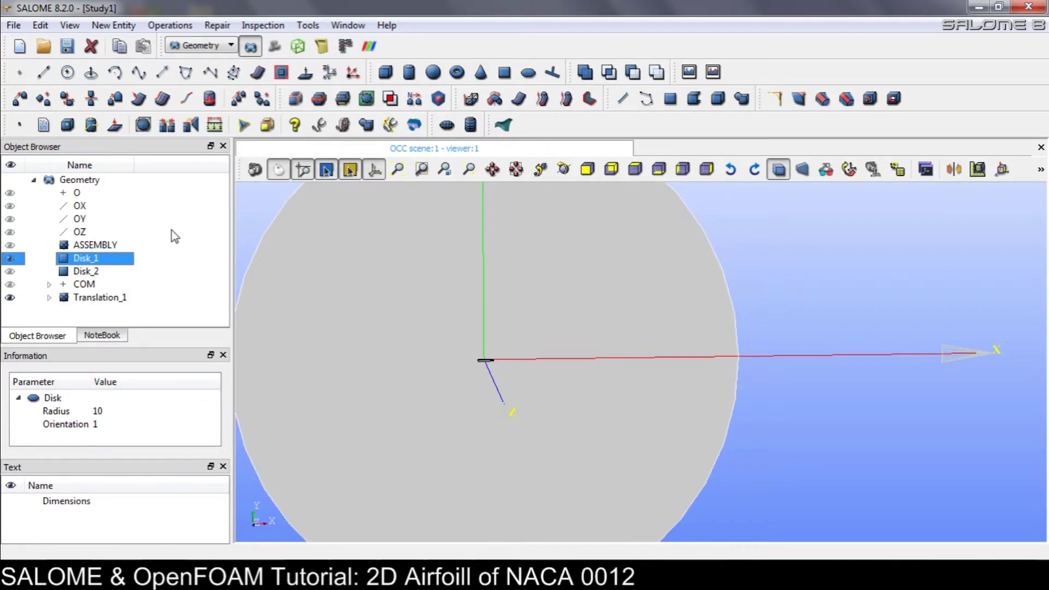
click(320, 100)
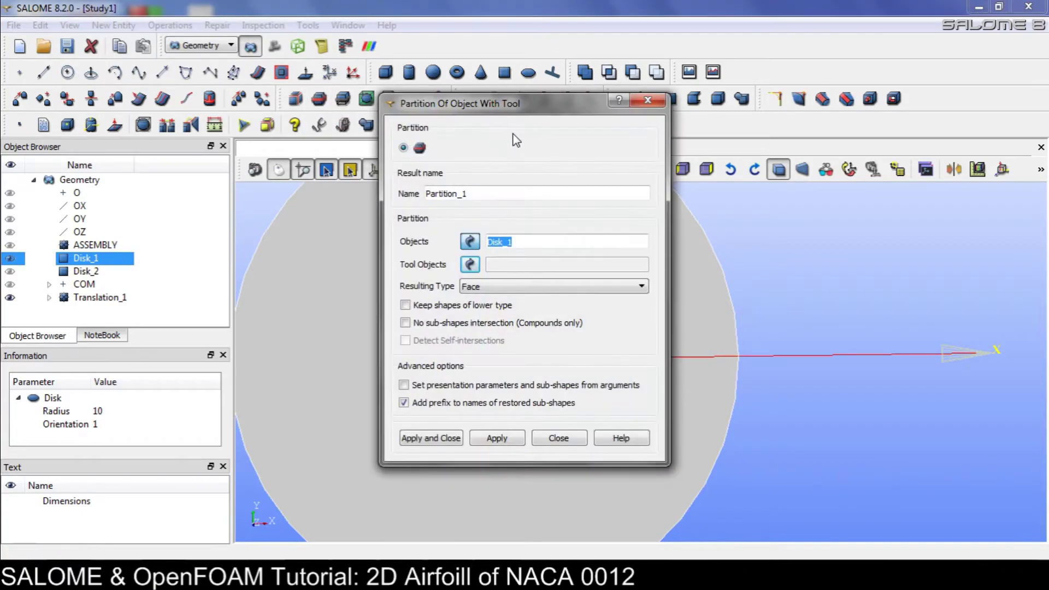
click(469, 266)
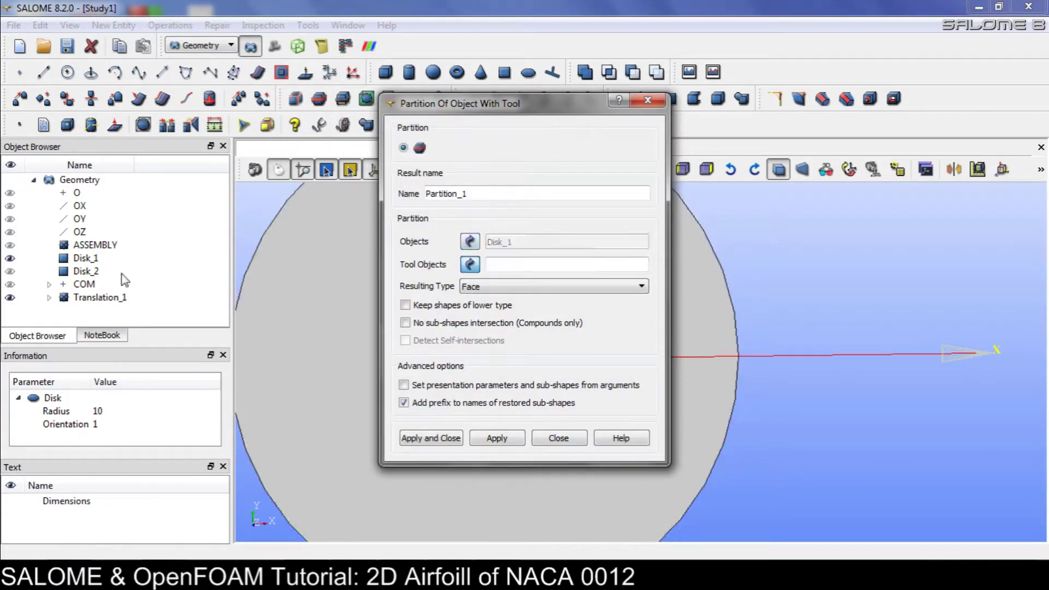
click(87, 272)
ctrl+click(91, 298)
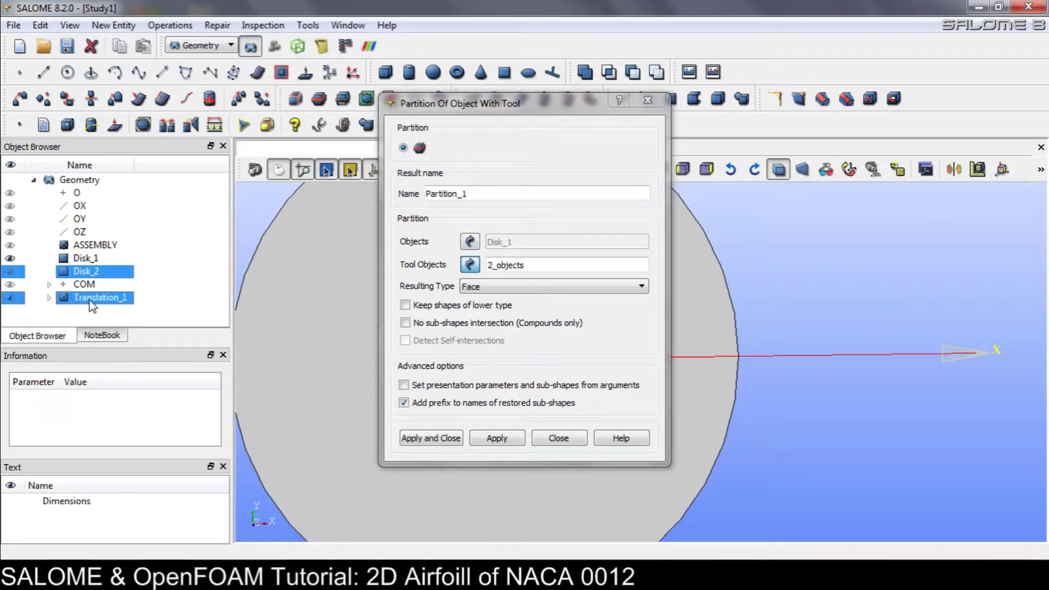
click(435, 443)
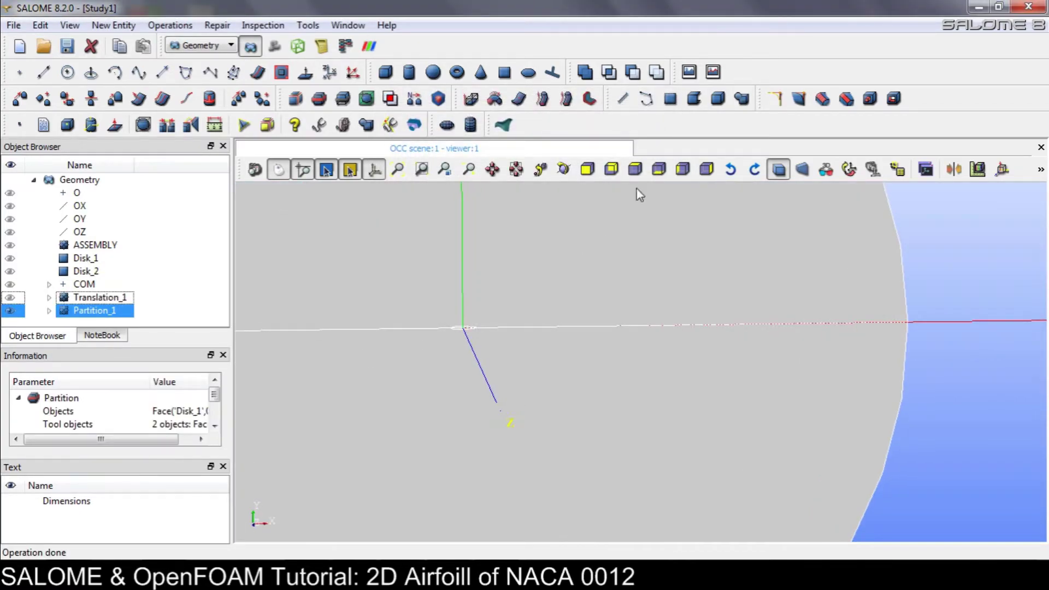
click(636, 170)
In Repair > Suppress Faces, select the two faces filling the airfoil in Partition_1
scroll(645, 394, up, 5)
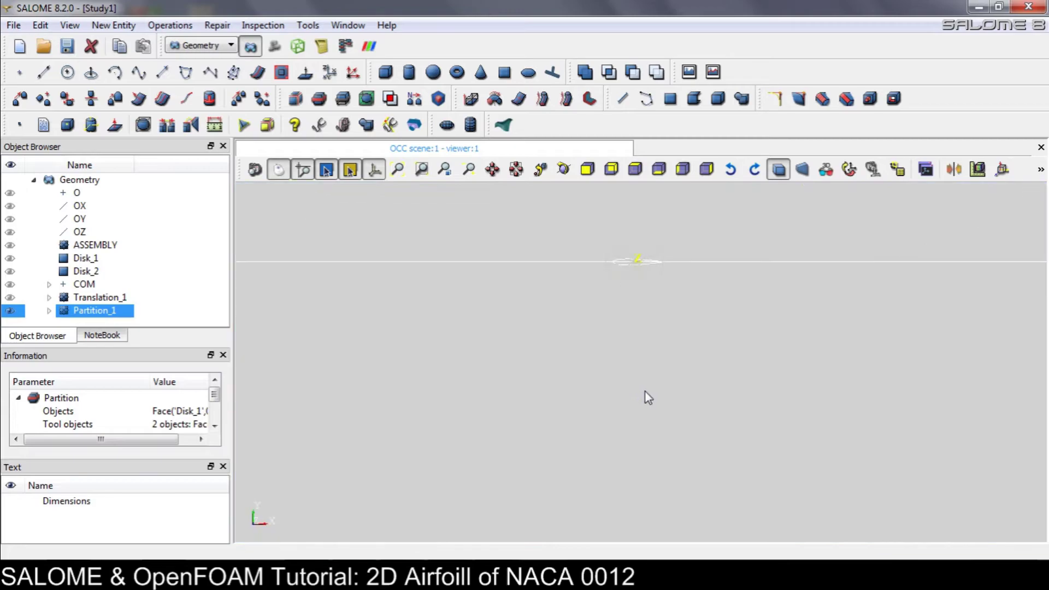
mouse_move(633, 447)
middle_down()
mouse_move(637, 351)
mouse_move(638, 440)
middle_up()
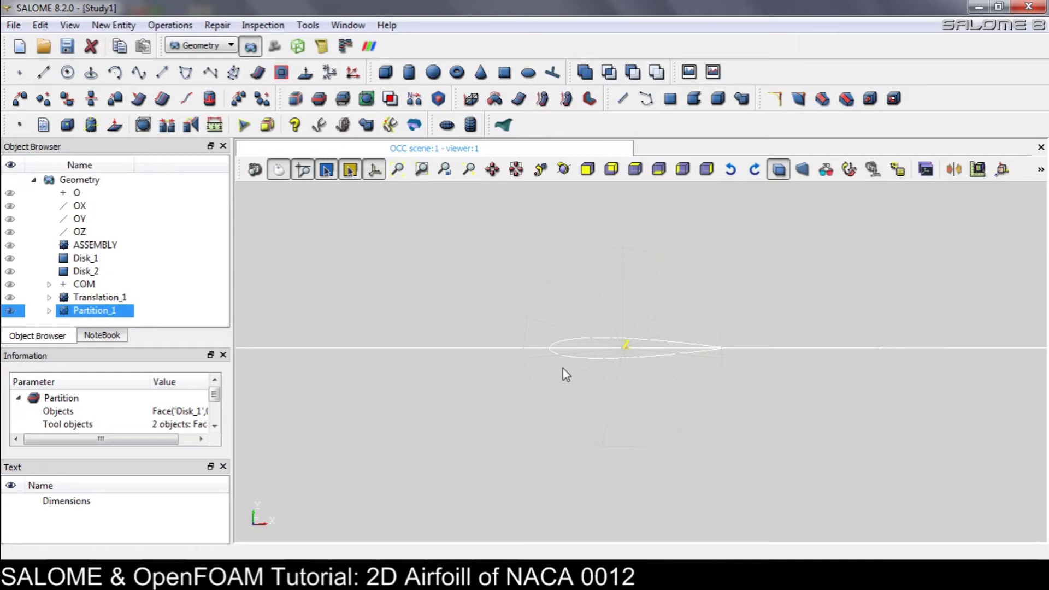
scroll(681, 402, up, 3)
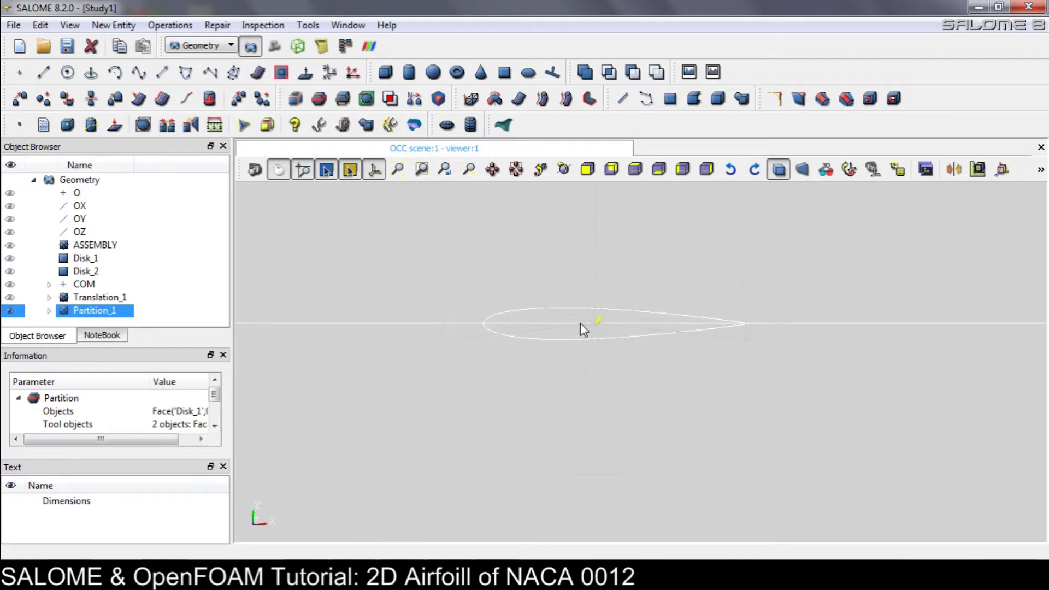
click(217, 26)
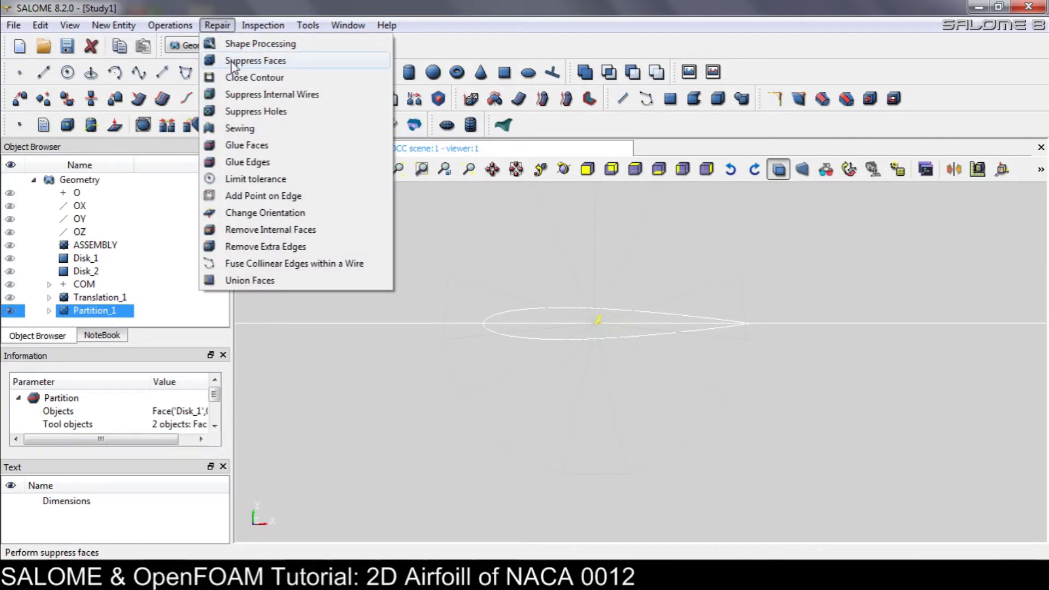
click(231, 61)
drag(463, 139, 901, 147)
click(547, 326)
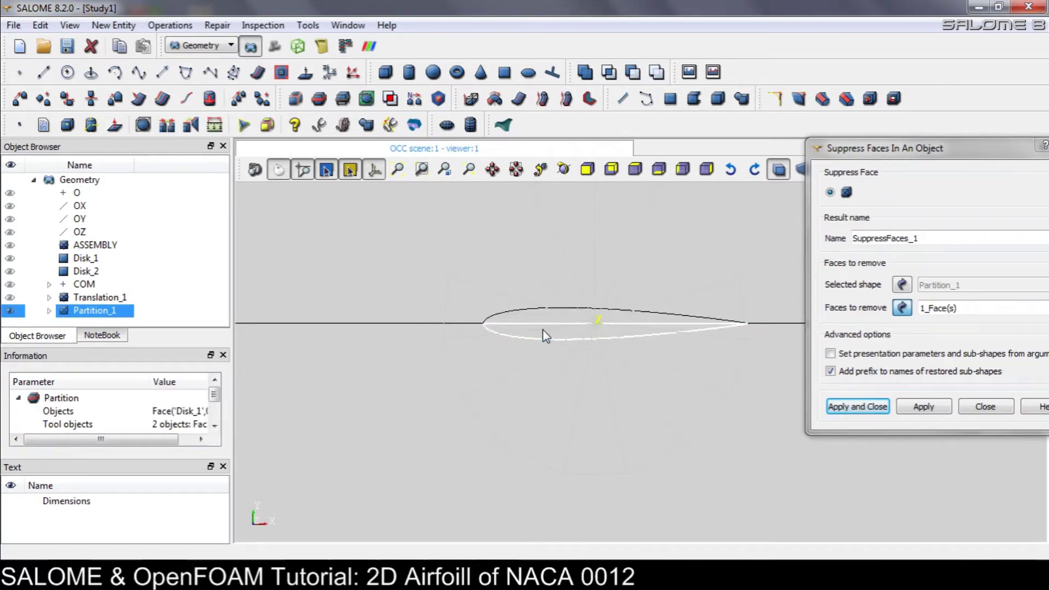
shift+click(570, 329)
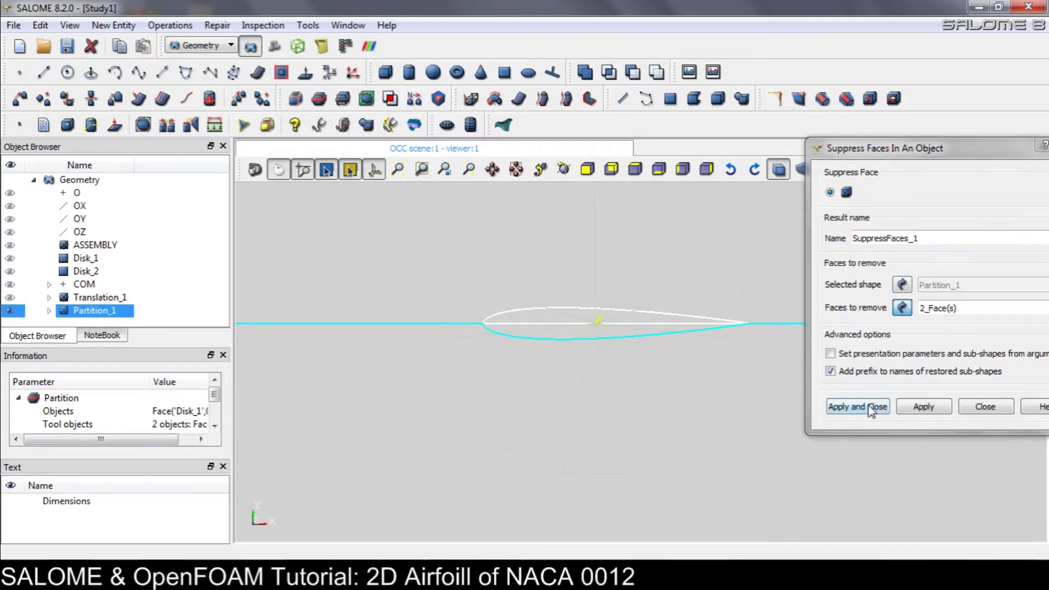
Apply the face removal to create SuppressFaces_1, acknowledge the report and close
click(932, 411)
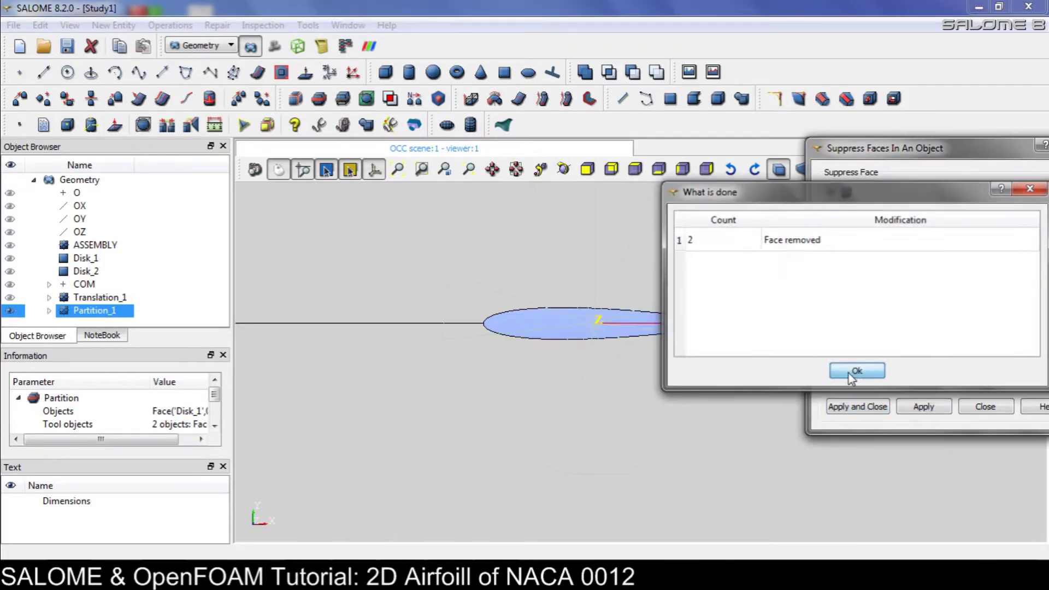
click(862, 370)
click(968, 403)
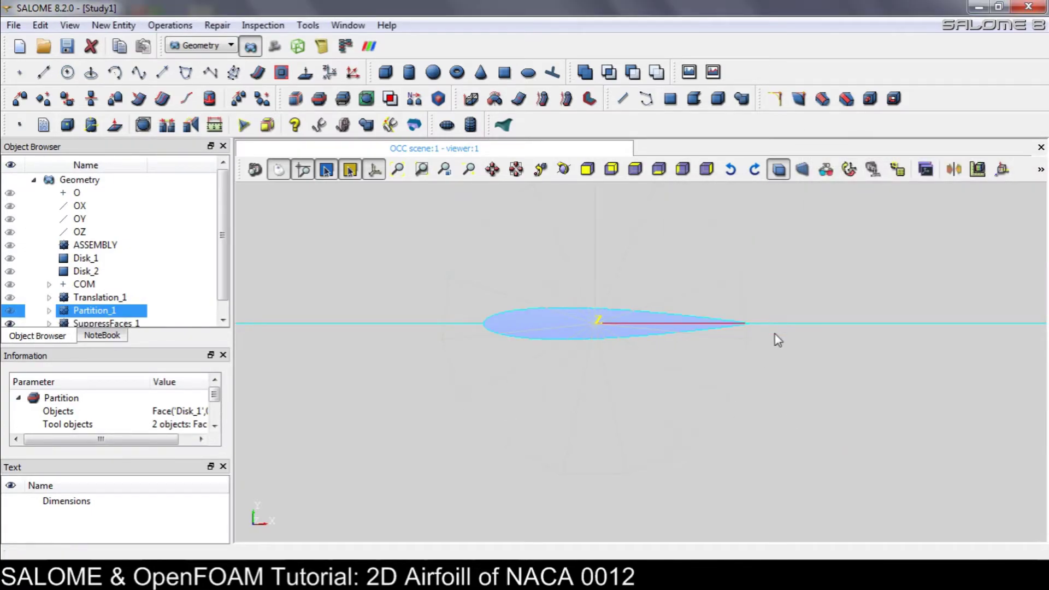
scroll(776, 342, down, 2)
scroll(752, 350, down, 3)
scroll(771, 355, down, 3)
scroll(798, 410, up, 3)
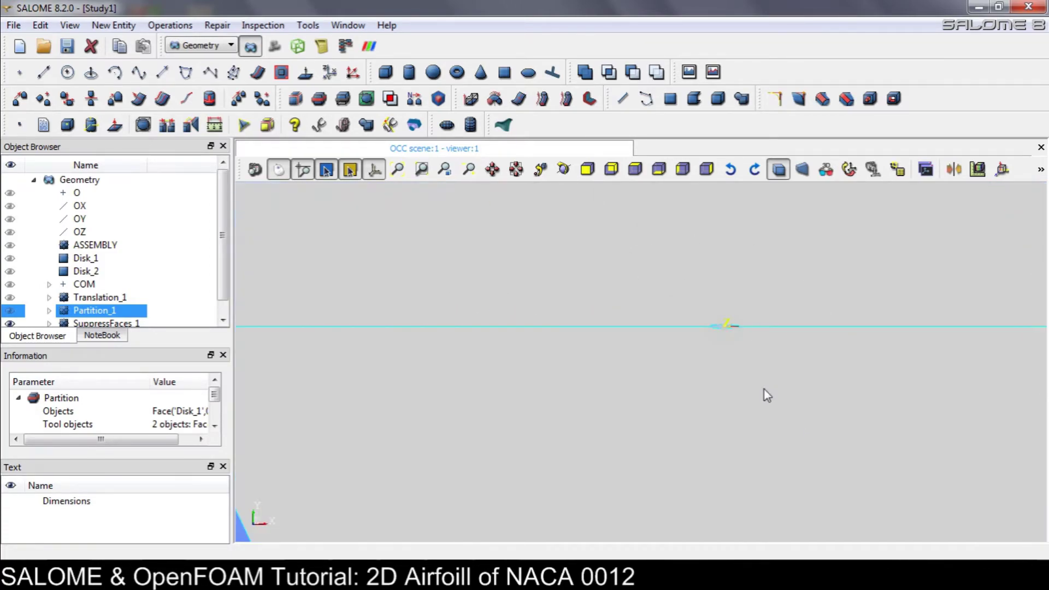
Select SuppressFaces_1 in the Object Browser and frame the whole disk in the view
middle_drag(651, 363, 778, 333)
scroll(737, 372, up, 2)
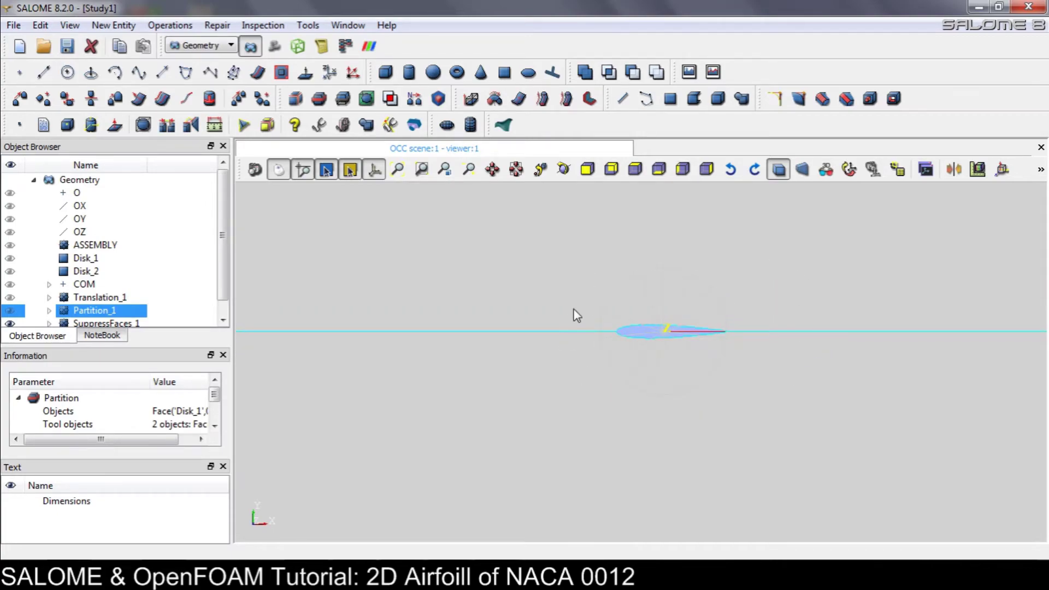
scroll(763, 335, up, 1)
click(102, 334)
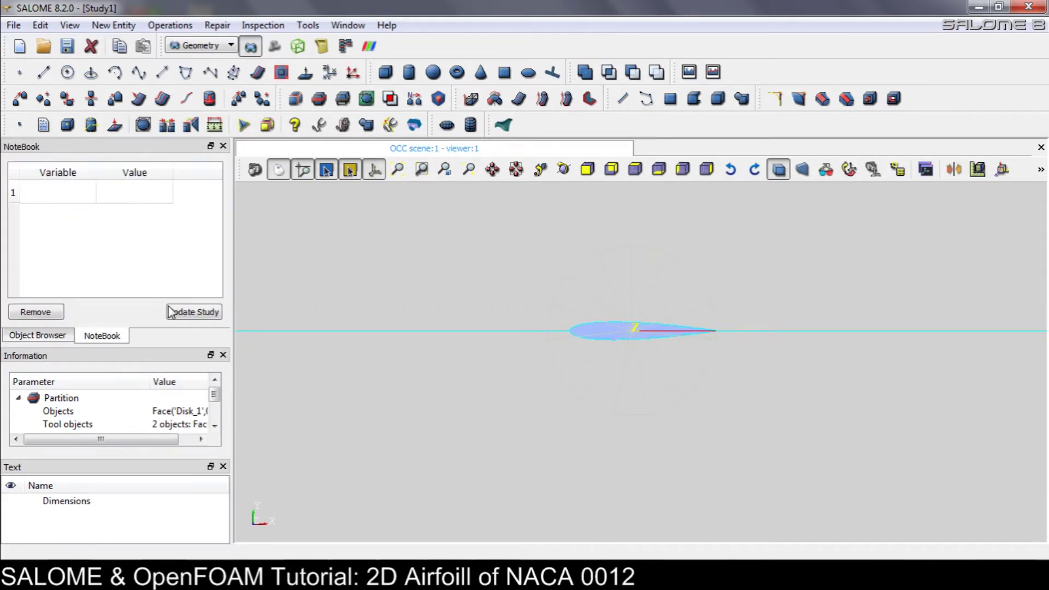
click(37, 335)
click(98, 322)
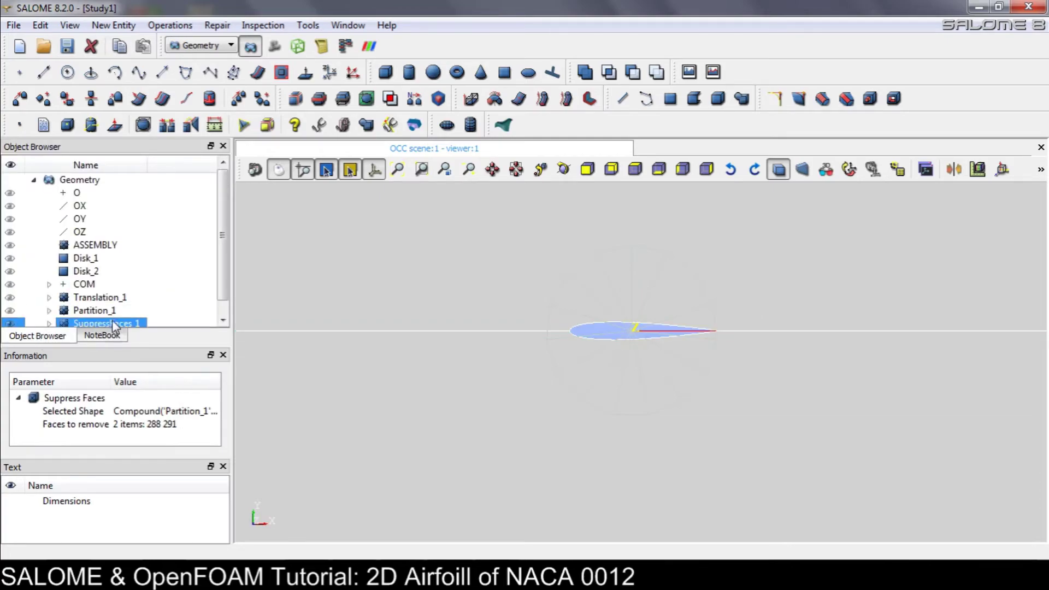
scroll(647, 340, down, 5)
scroll(564, 350, down, 2)
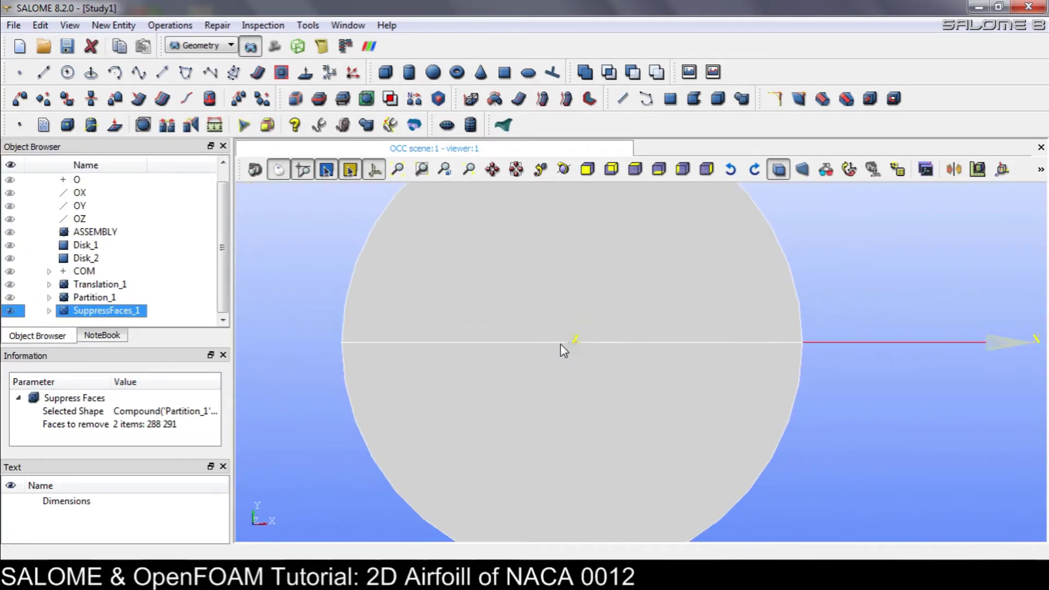
scroll(555, 366, down, 3)
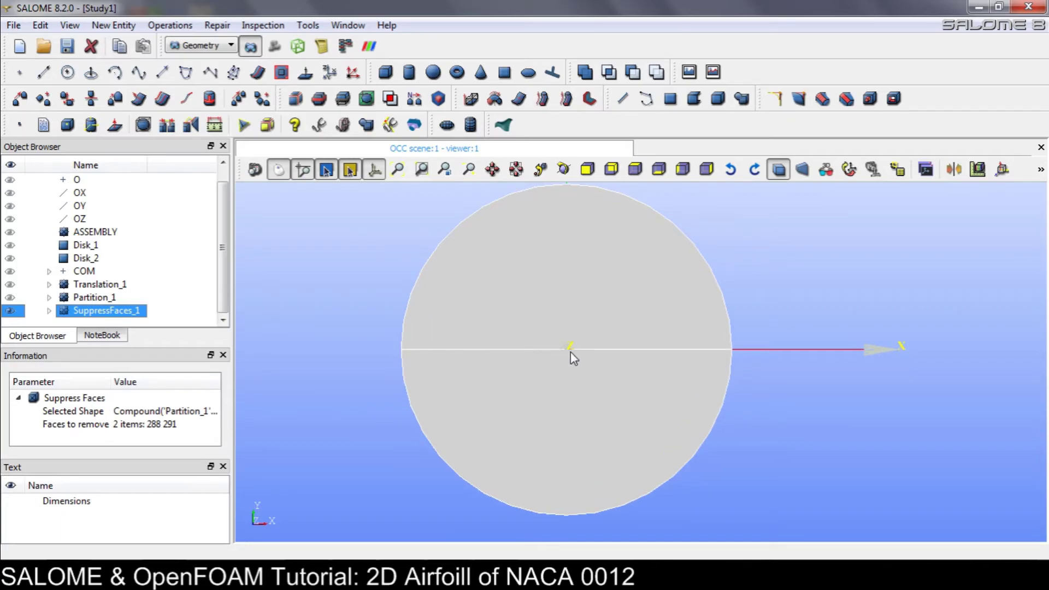
ctrl+middle_drag(610, 347, 709, 356)
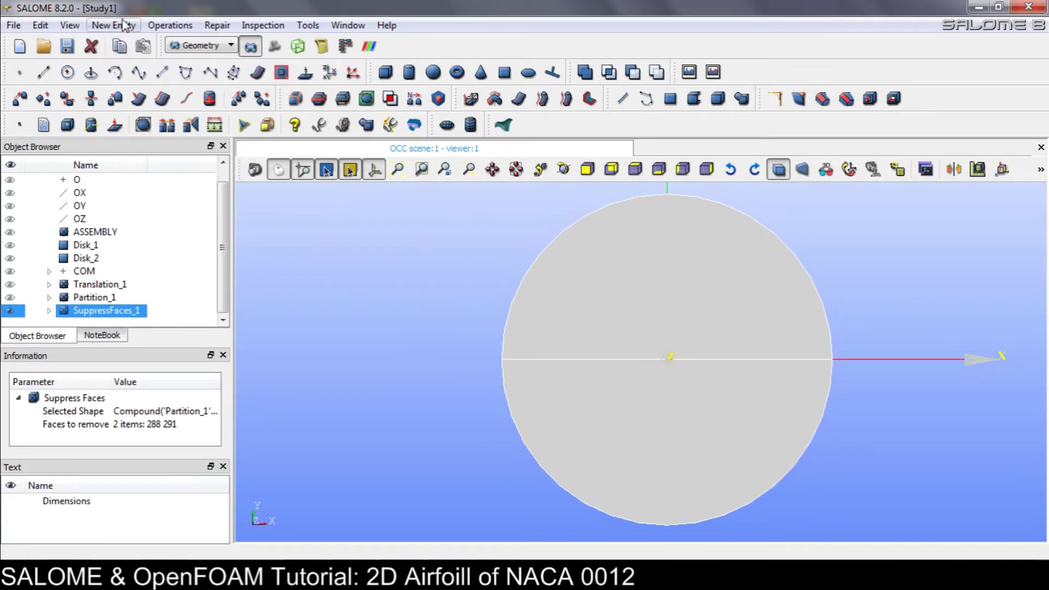
Start a new group on SuppressFaces_1 via New Entity > Group > Create Group
click(125, 26)
mouse_move(126, 100)
click(301, 103)
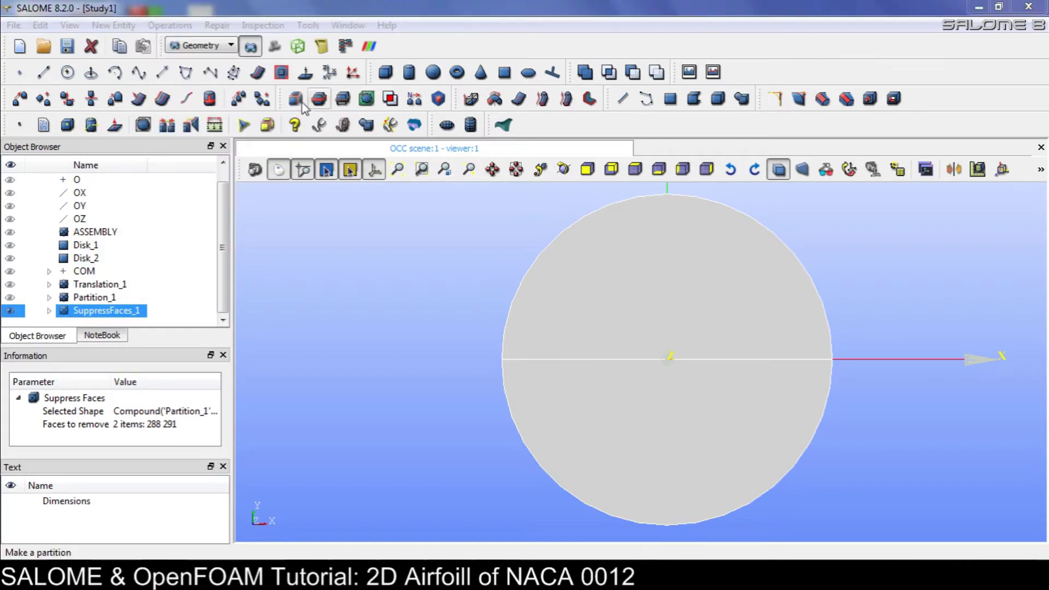
Create edge group FarField from the upper and lower arcs of the outer circle
click(461, 105)
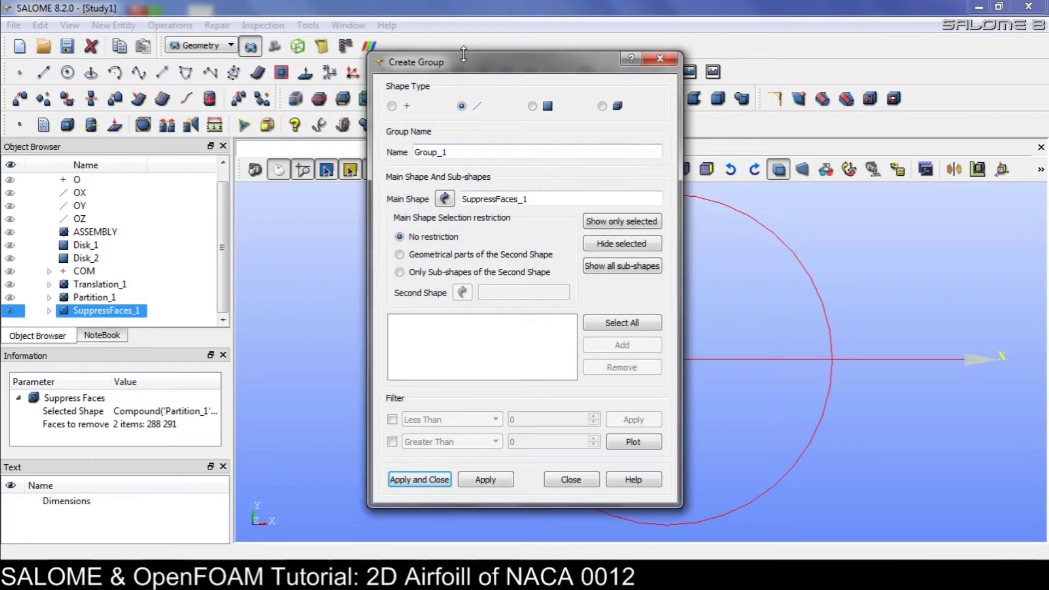
drag(463, 53, 241, 38)
double_click(218, 136)
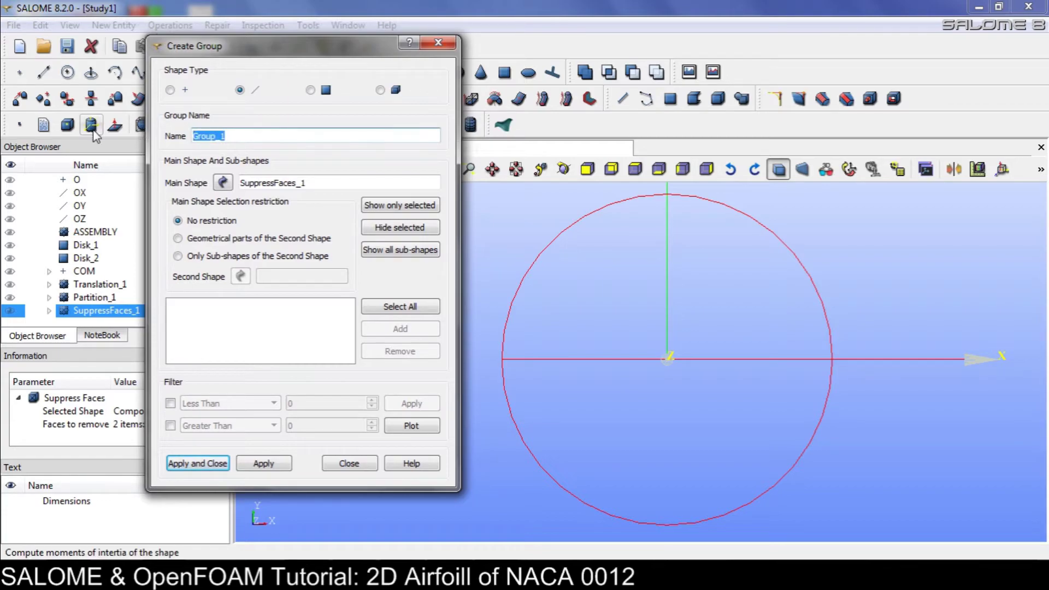
text(FarField)
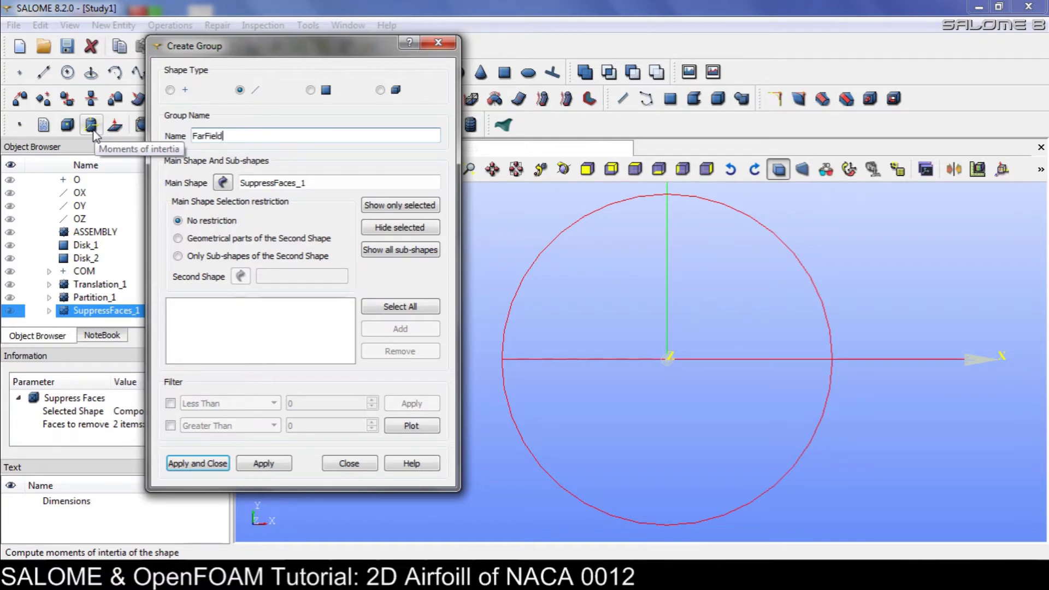
click(556, 237)
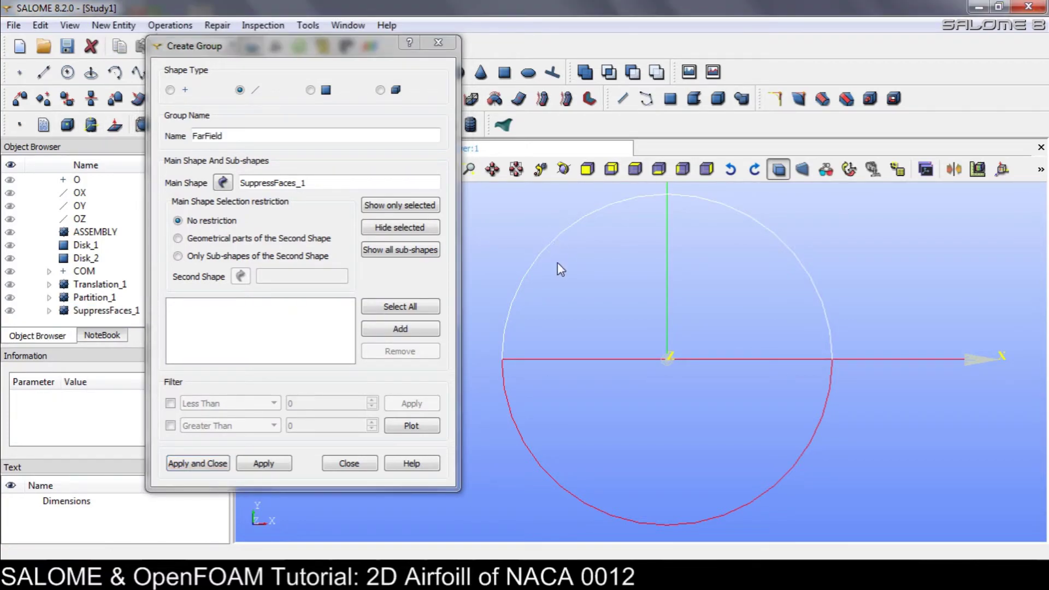
shift+click(523, 440)
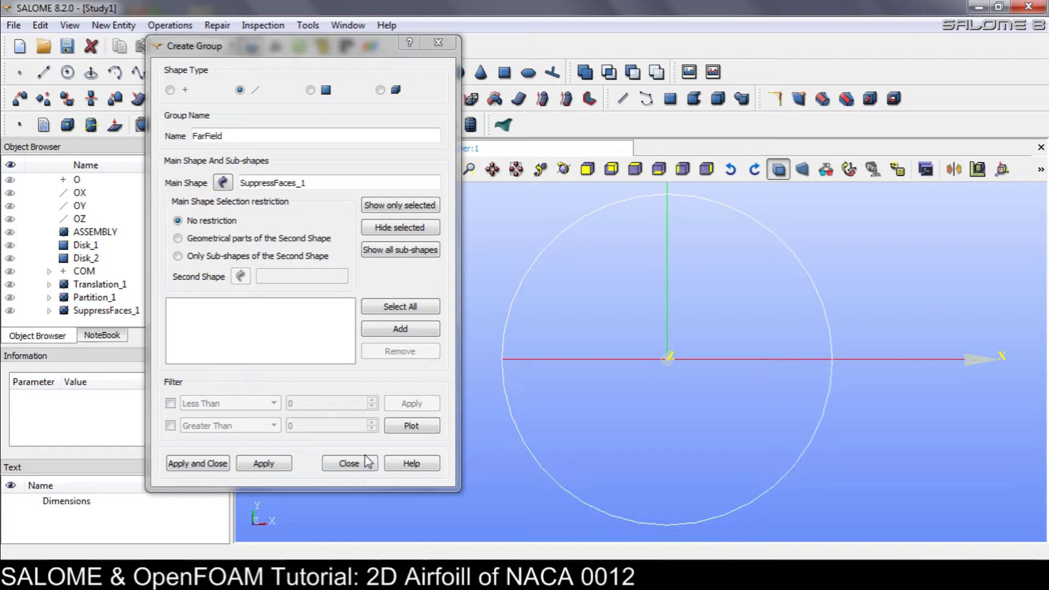
click(400, 329)
click(263, 464)
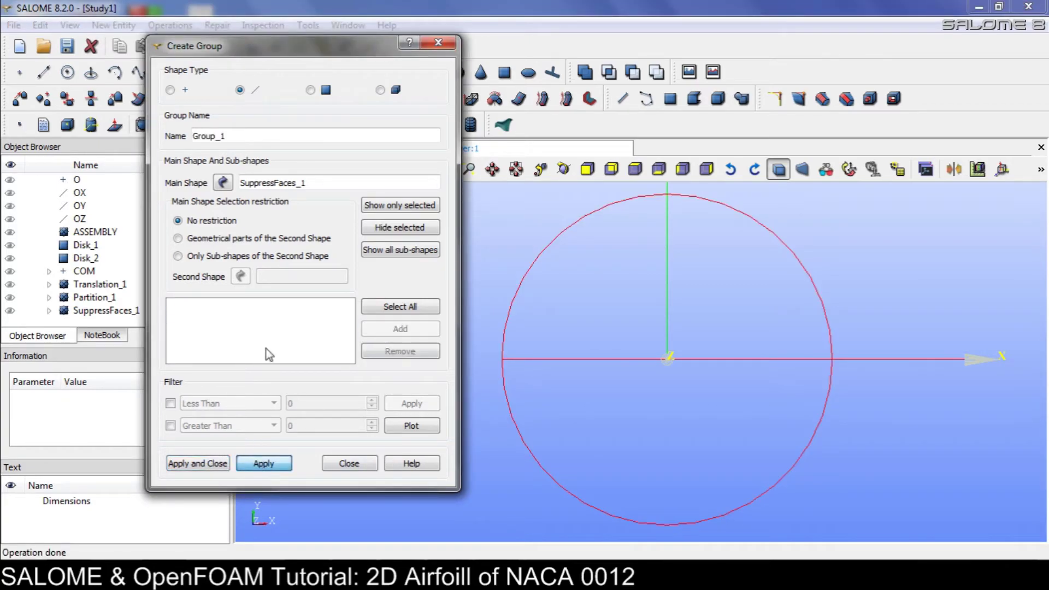
Name the new edge group Airfoil and hide the circle arcs and axis edges
double_click(238, 131)
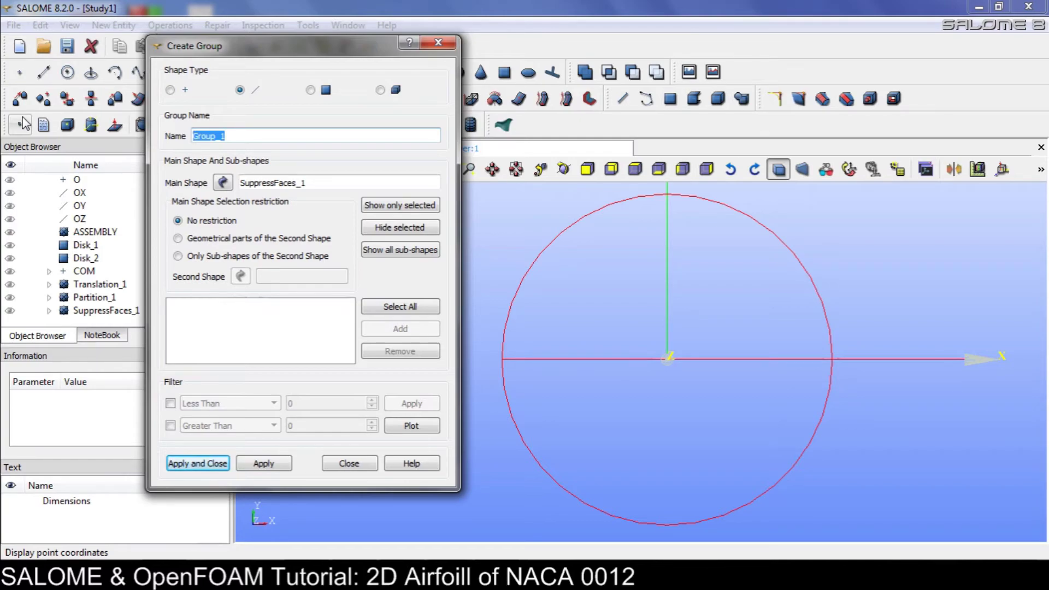
text(Airfoil)
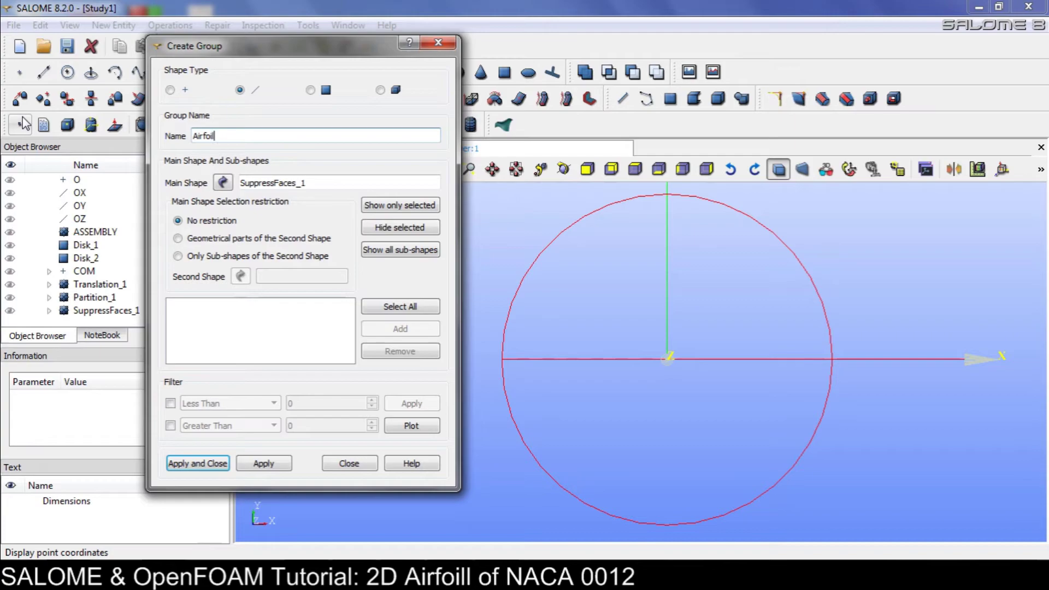
scroll(640, 345, up, 5)
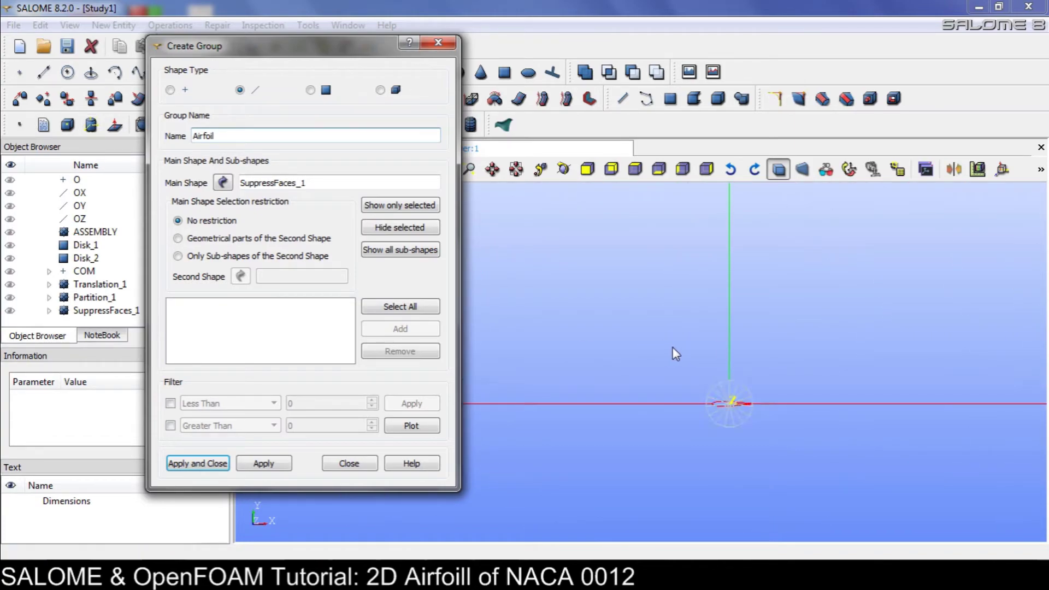
scroll(625, 404, up, 3)
scroll(635, 402, down, 4)
scroll(660, 420, up, 2)
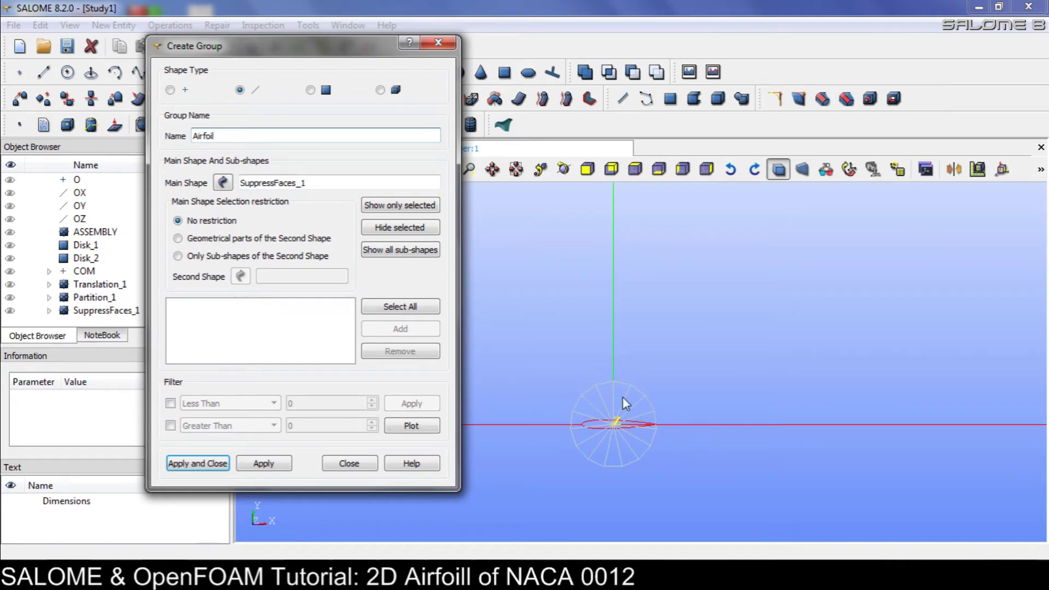
scroll(718, 428, up, 4)
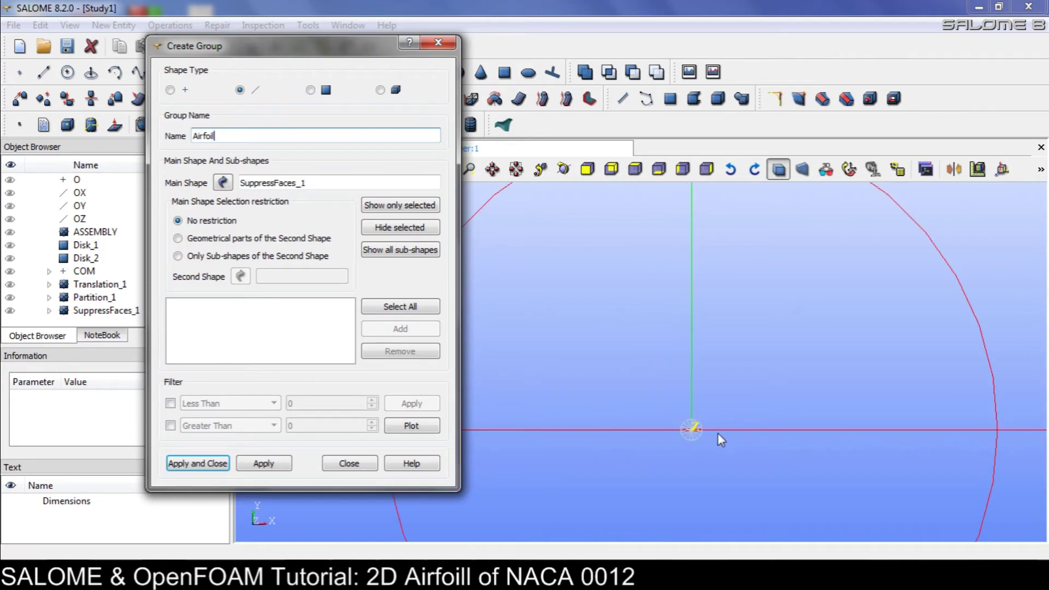
click(668, 432)
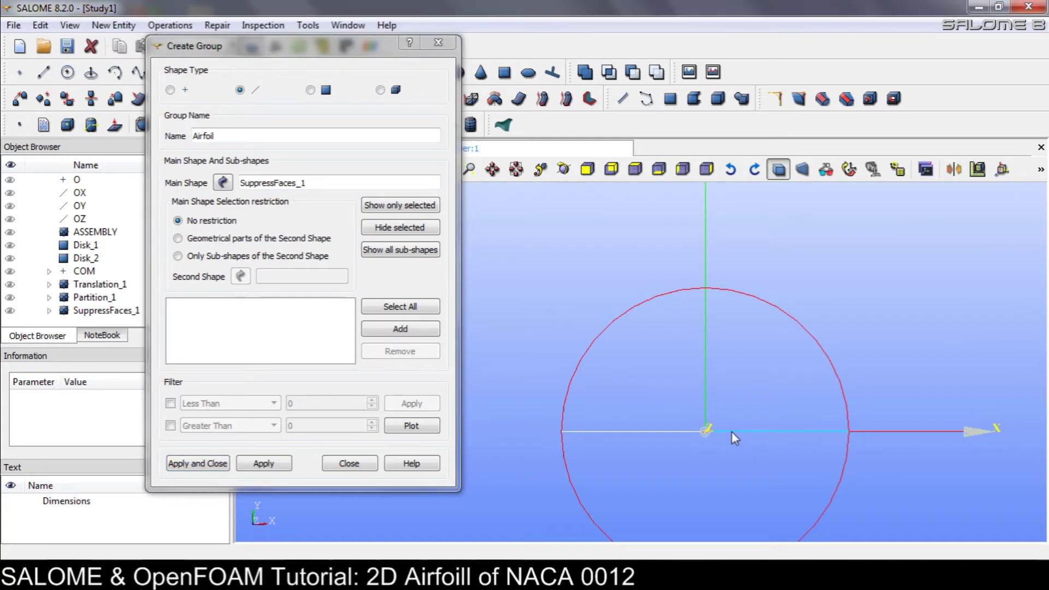
shift+click(733, 431)
shift+click(779, 310)
shift+click(847, 458)
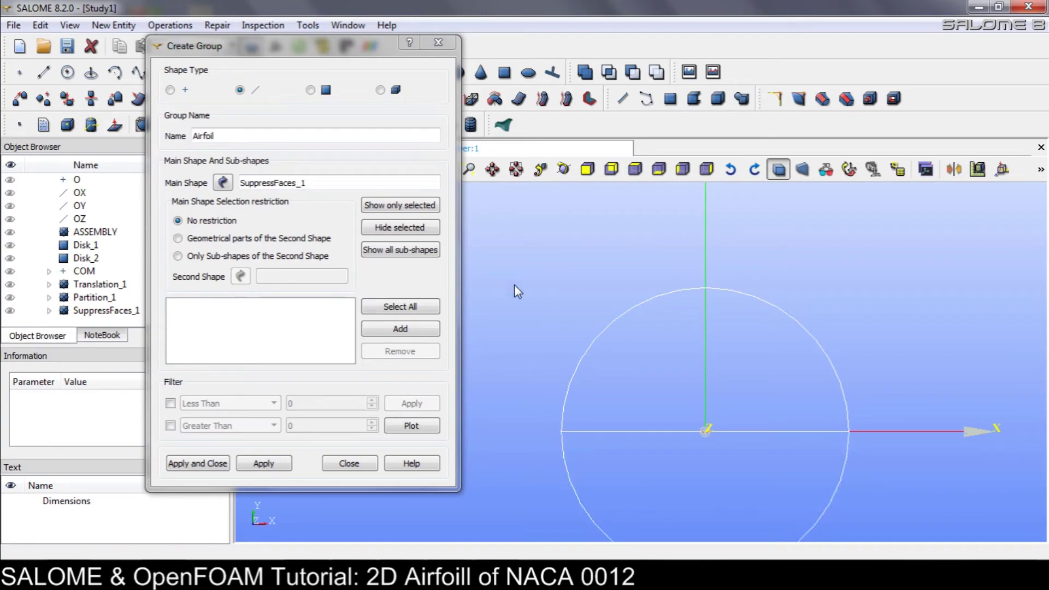
click(428, 227)
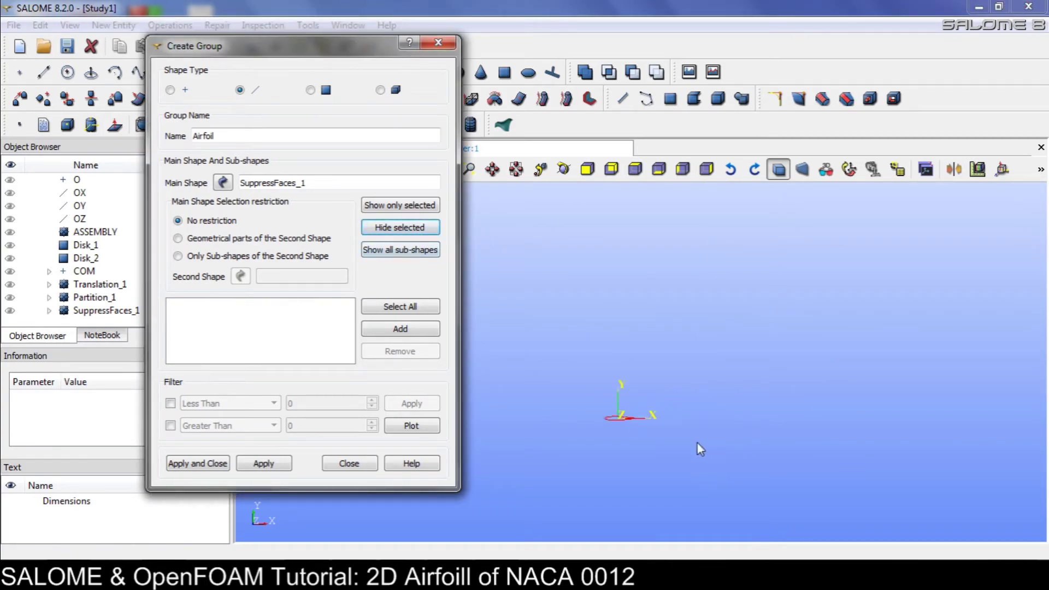
Box-select all airfoil outline edges, add them, and apply the Airfoil group
scroll(607, 432, up, 3)
drag(369, 52, 1047, 119)
click(654, 395)
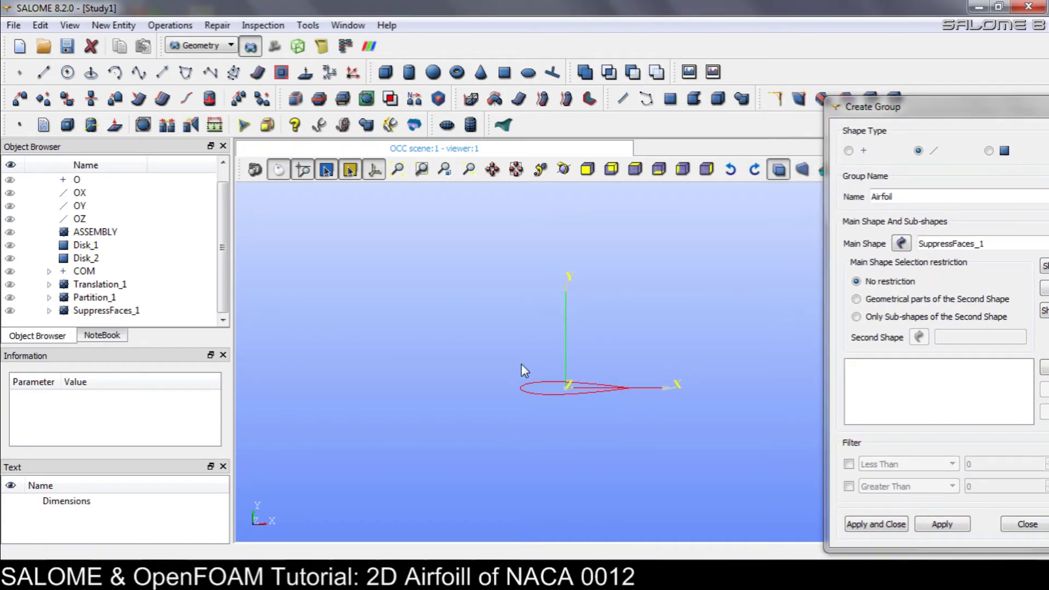
click(279, 170)
drag(458, 296, 730, 492)
click(279, 169)
drag(901, 114, 622, 65)
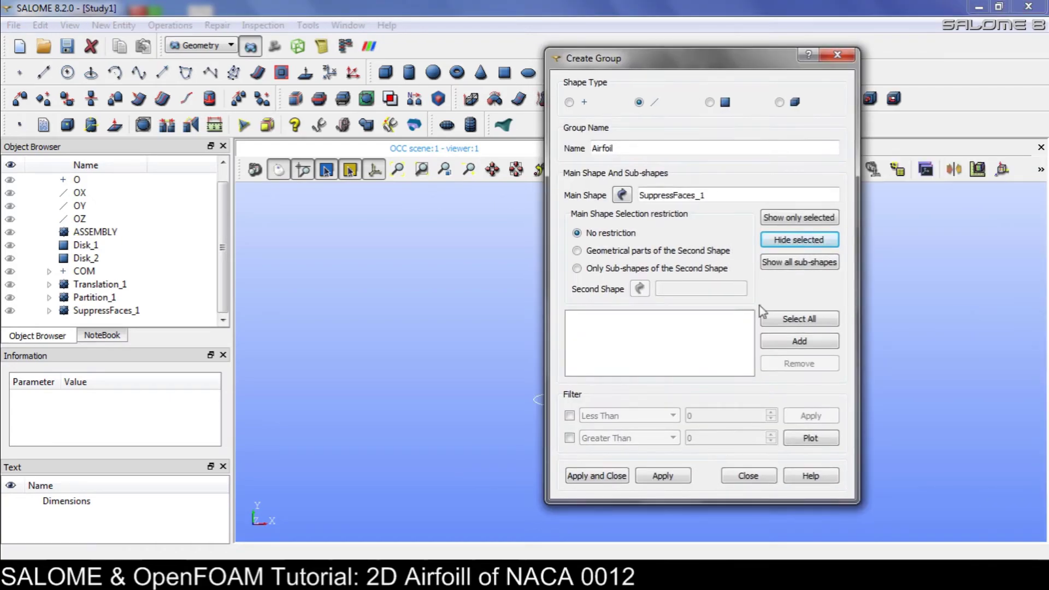
click(779, 340)
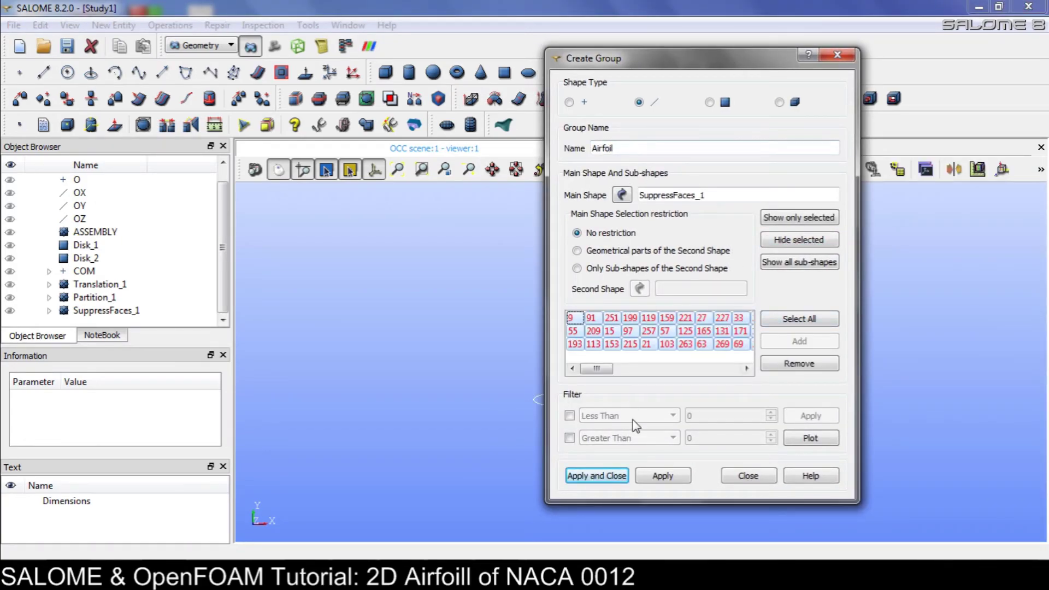
click(663, 476)
drag(714, 72, 832, 50)
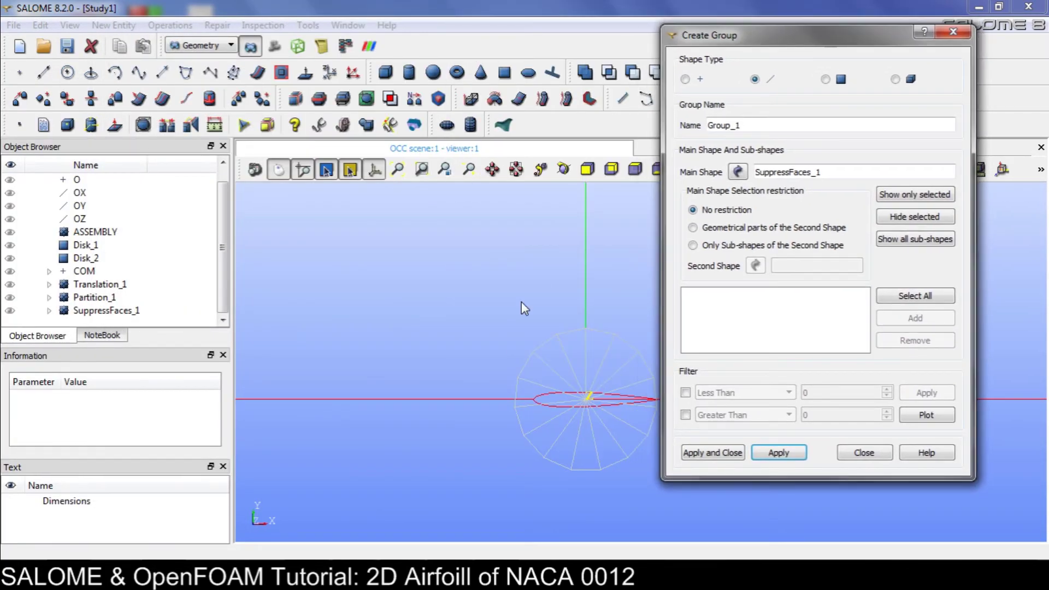
Create edge group Left from the horizontal edge left of the airfoil
click(469, 399)
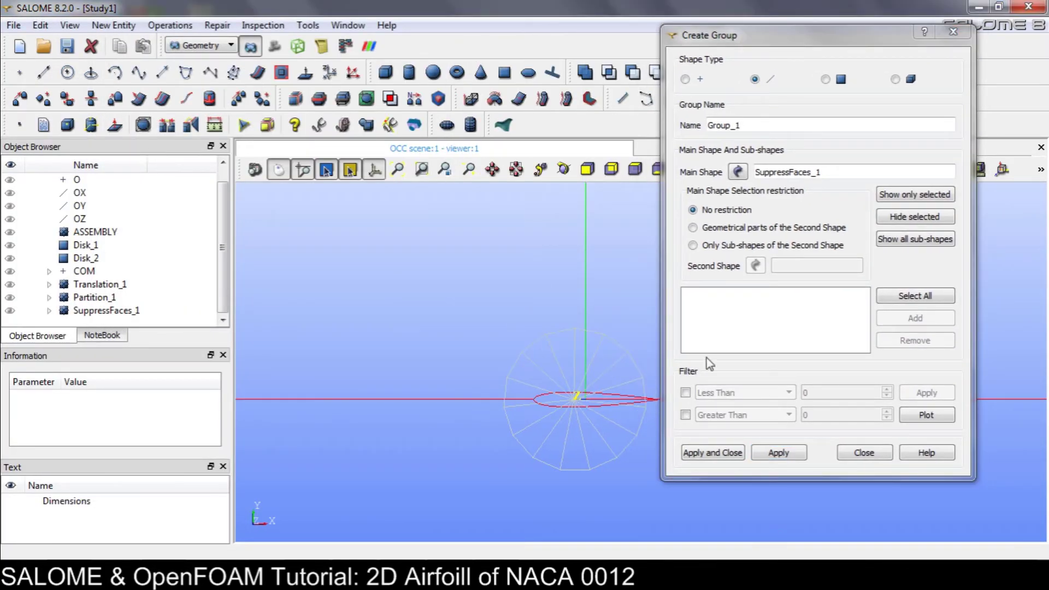
click(407, 399)
click(914, 320)
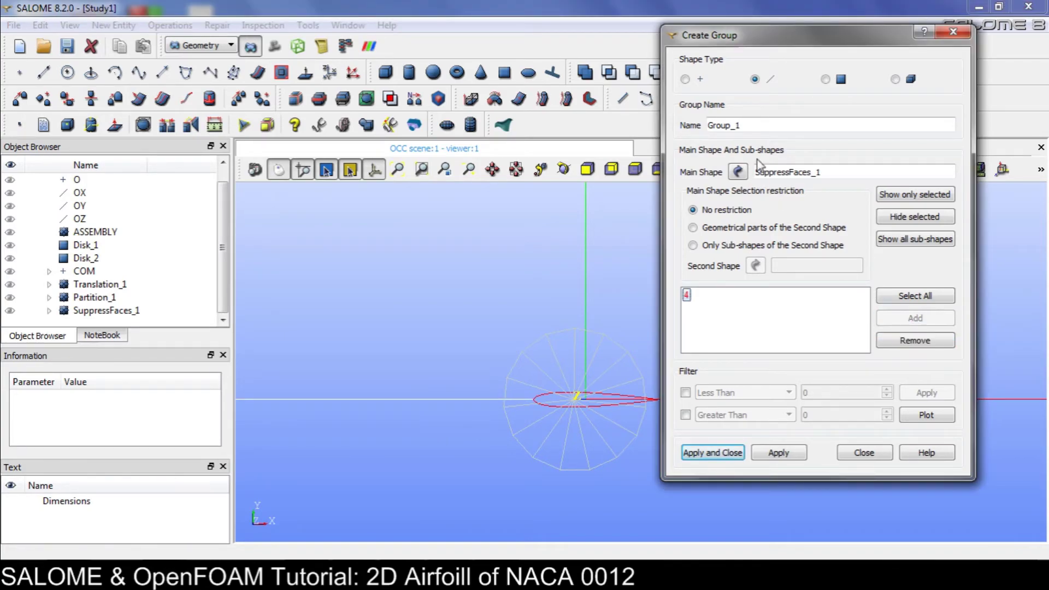
double_click(755, 125)
text(Left)
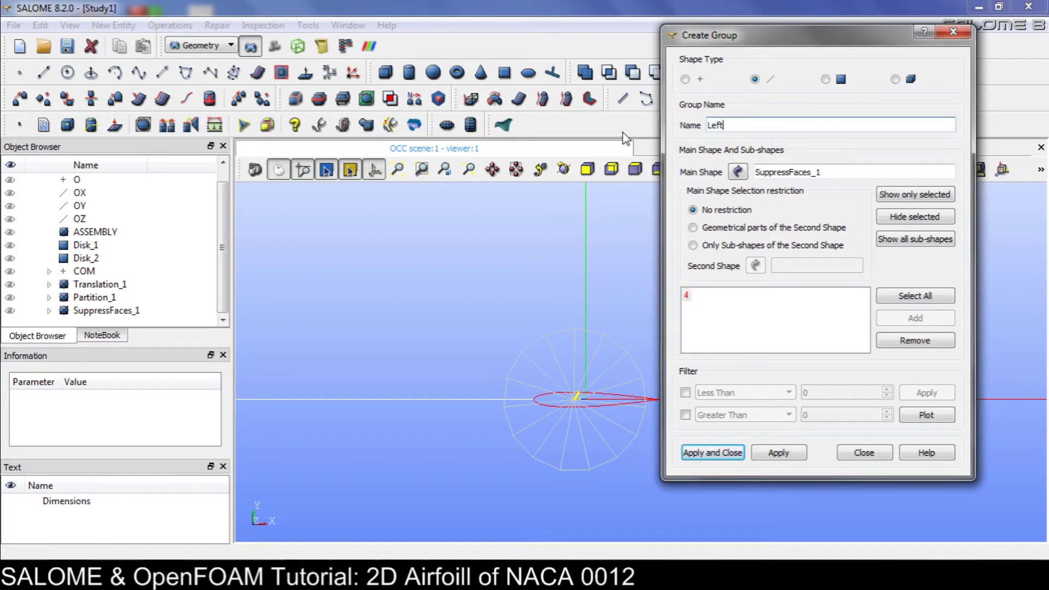
click(776, 452)
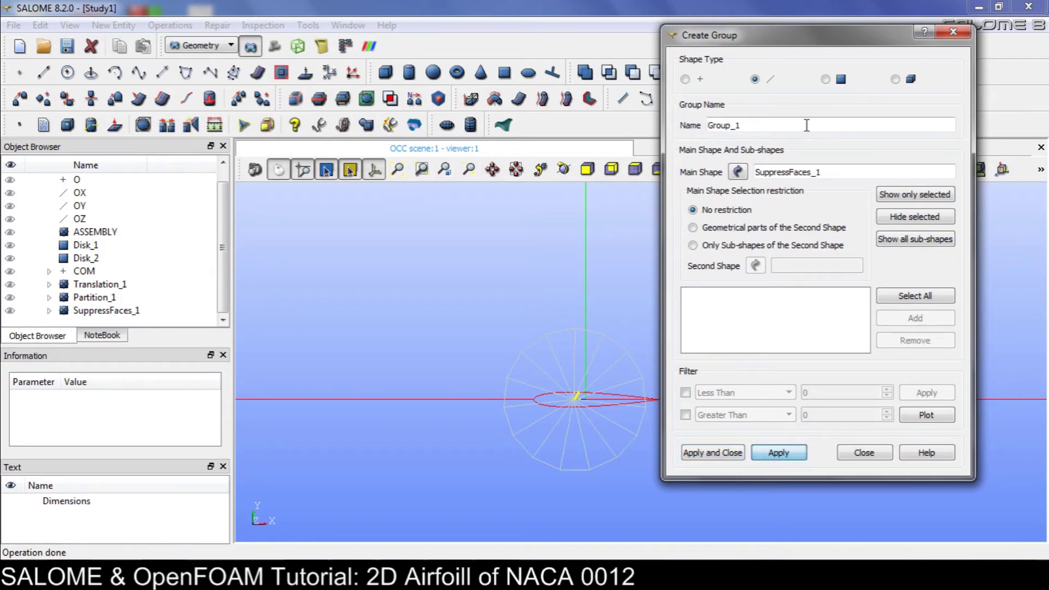
Create edge group Right from the horizontal edge right of the airfoil and close
drag(765, 43, 173, 42)
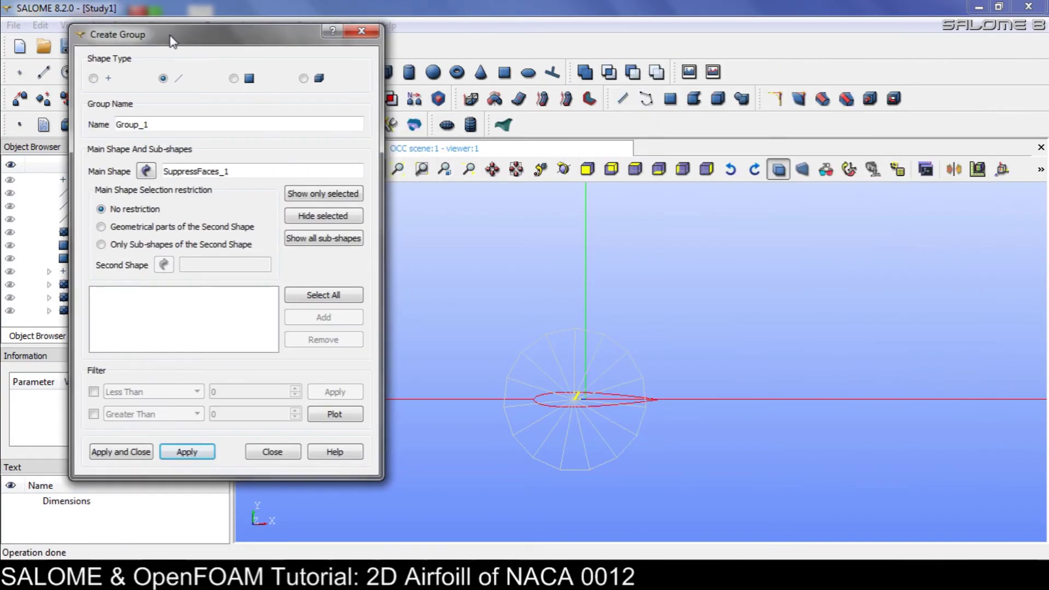
click(706, 400)
click(707, 398)
click(316, 318)
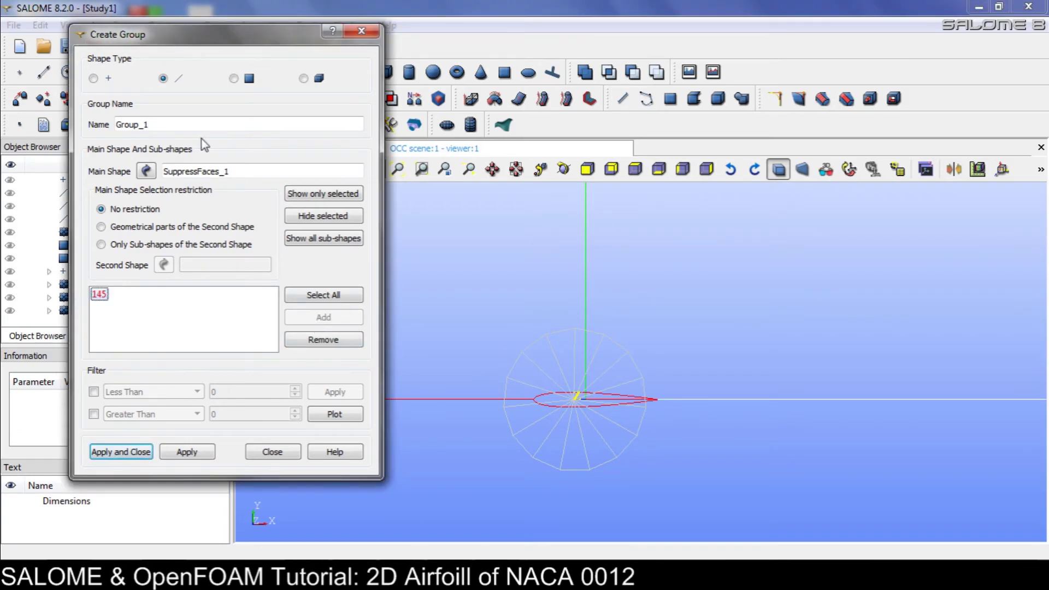
drag(169, 124, 5, 162)
text(Right)
click(134, 453)
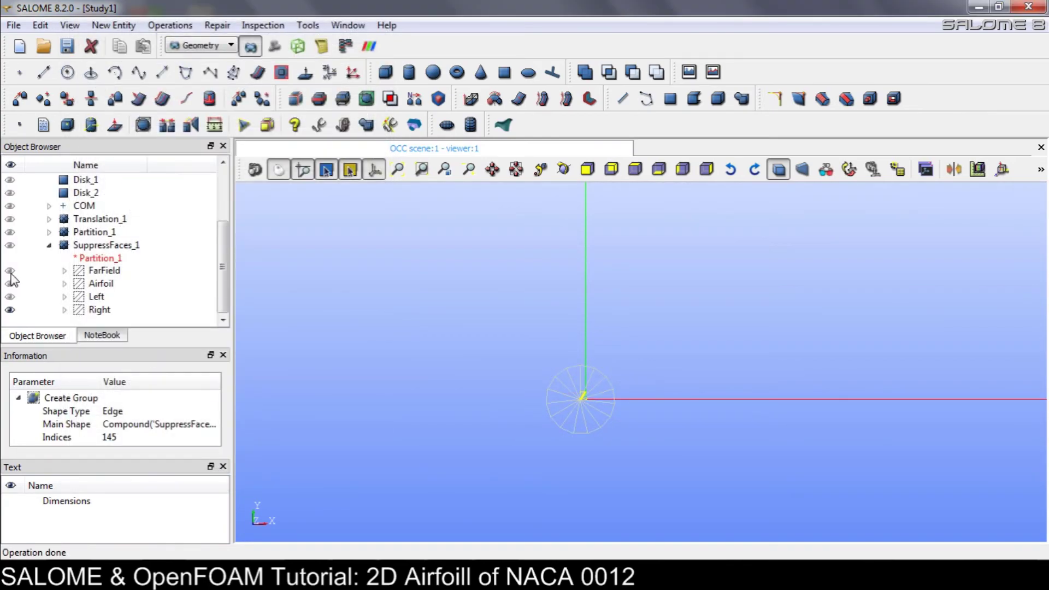
Show the FarField, Airfoil and Left groups in the viewer
click(10, 270)
click(10, 284)
click(10, 296)
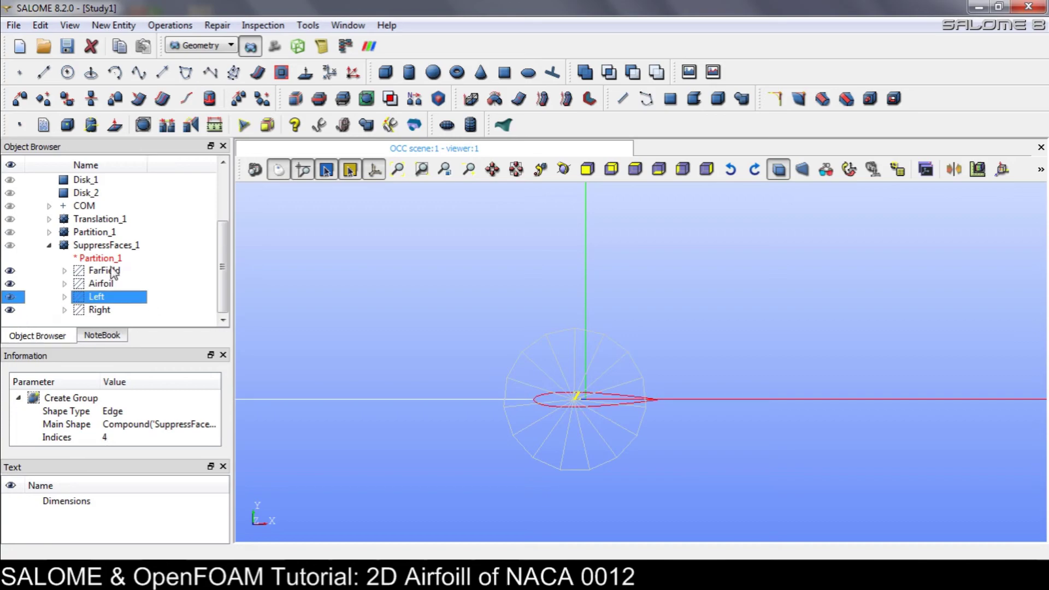
Check each group's edges (Airfoil 138 edges, Left edge 4, Right edge 145), then reselect SuppressFaces_1
click(112, 272)
click(112, 285)
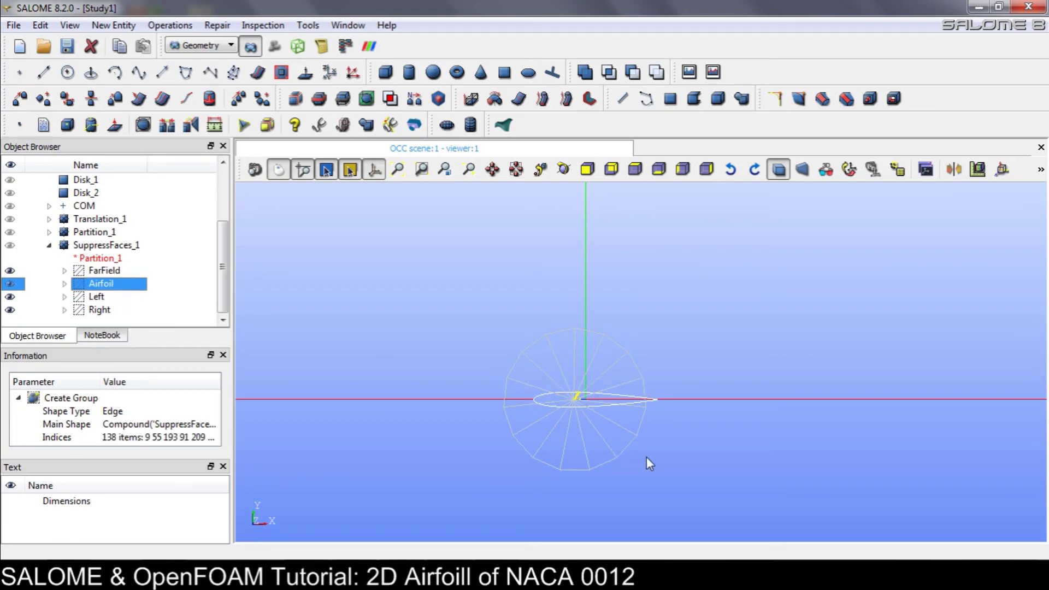
click(99, 297)
click(101, 310)
scroll(422, 425, down, 3)
scroll(422, 425, down, 4)
click(97, 246)
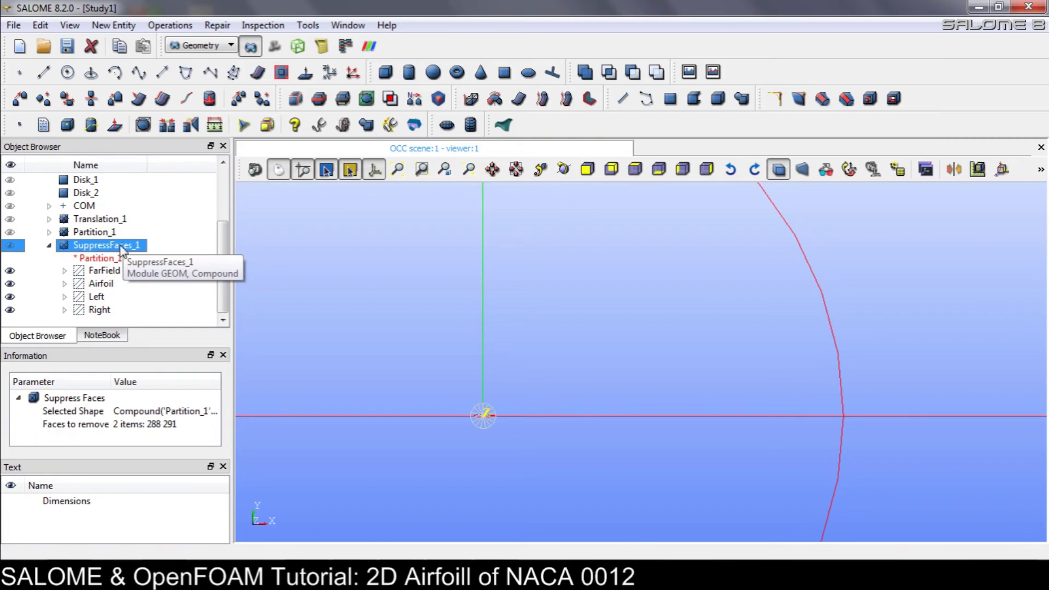
click(113, 25)
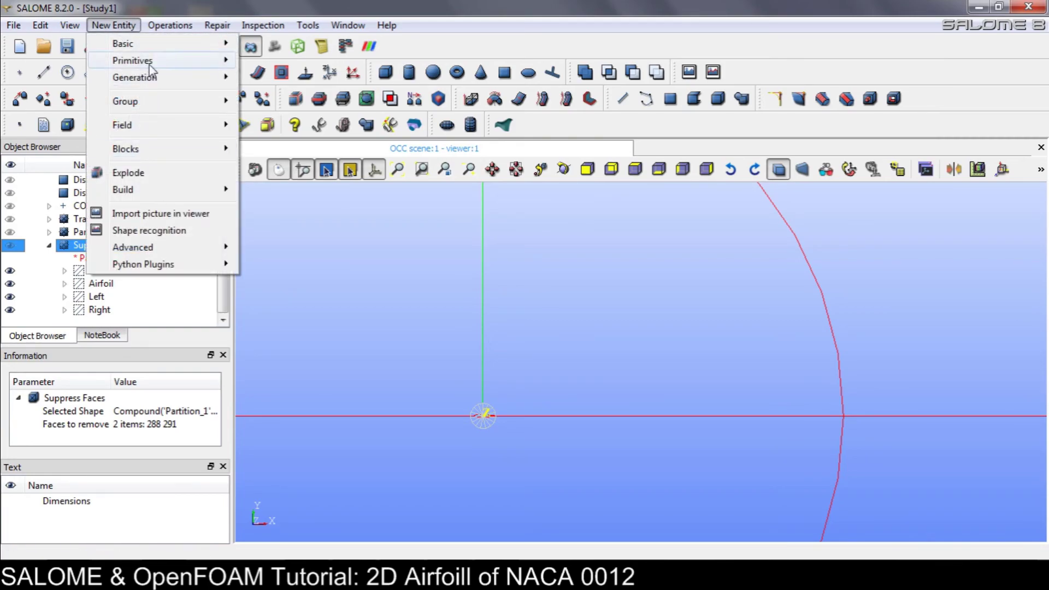
Create face group Face1 on SuppressFaces_1 holding both disk faces, 148 and 2
mouse_move(143, 101)
click(316, 105)
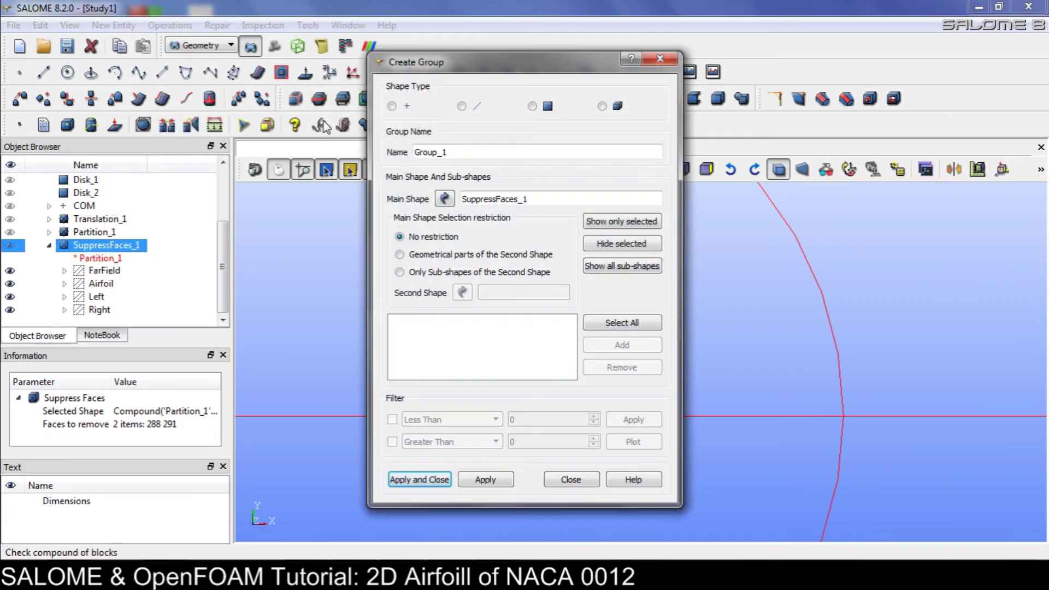
click(533, 106)
drag(552, 68, 827, 66)
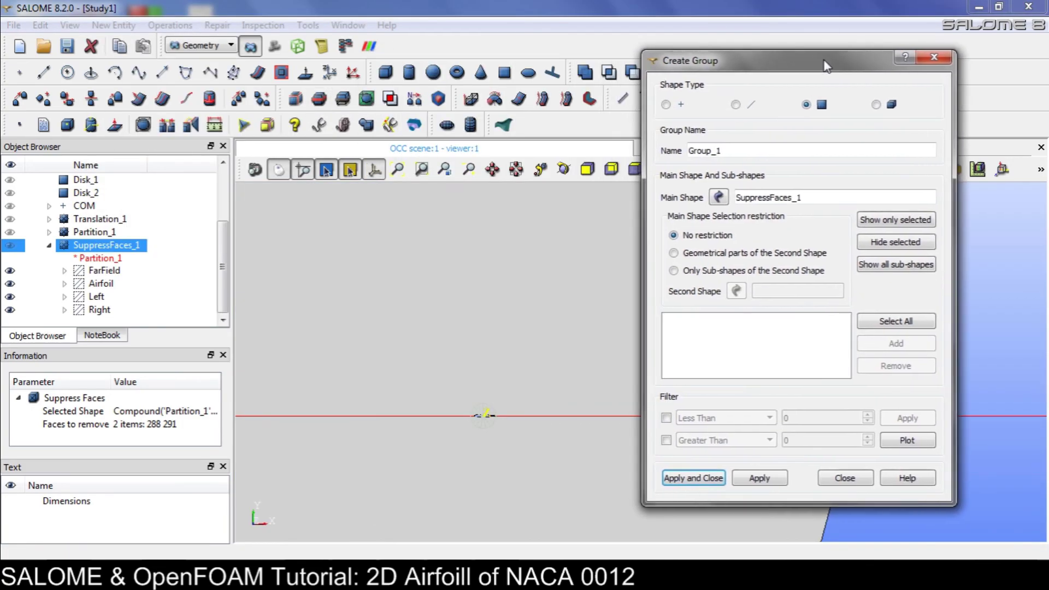
click(545, 263)
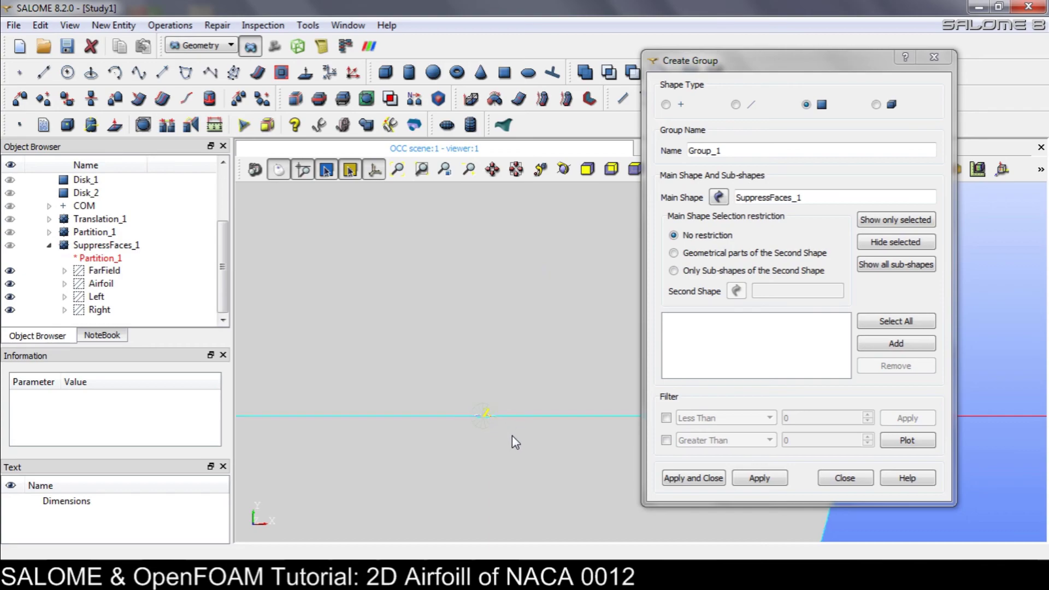
click(896, 341)
double_click(750, 149)
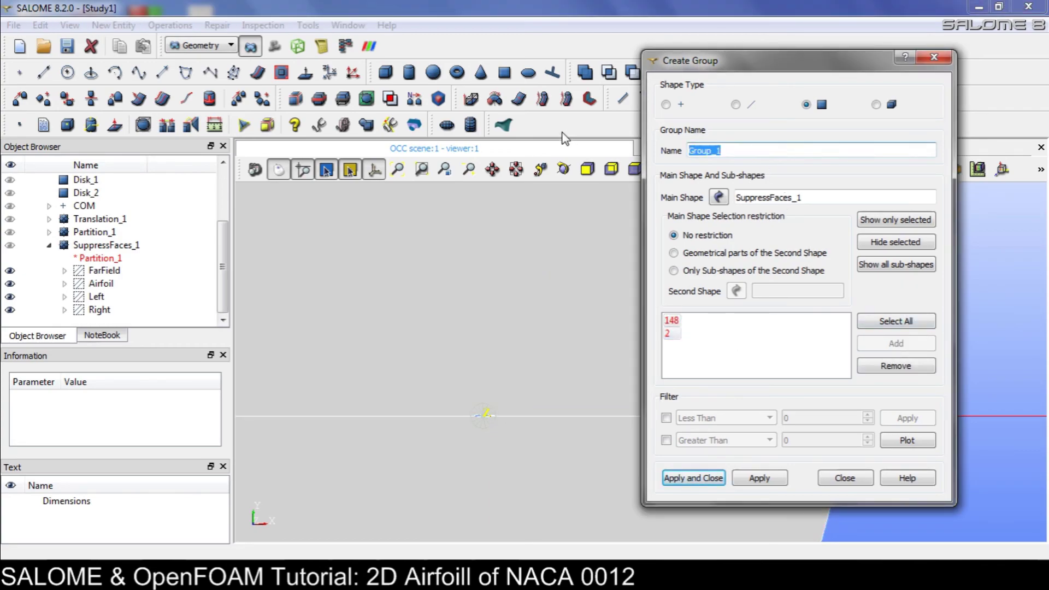
text(Face1)
click(705, 479)
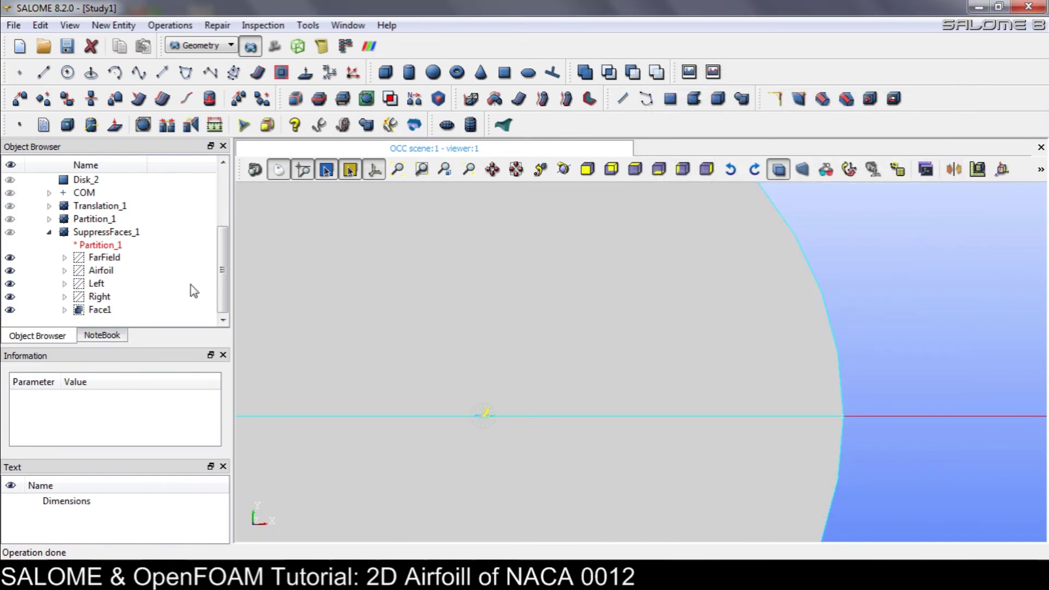
Zoom and pan the 3-D viewer until the full grey circular disk is visible
click(223, 268)
scroll(524, 384, up, 5)
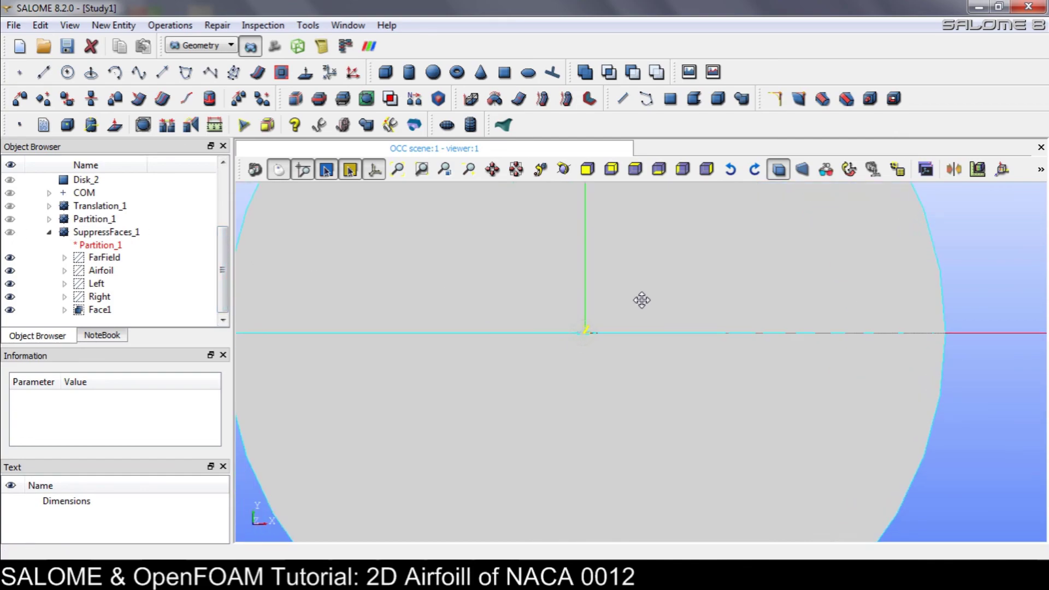
scroll(622, 341, up, 3)
ctrl+middle_drag(395, 281, 803, 385)
scroll(804, 385, down, 5)
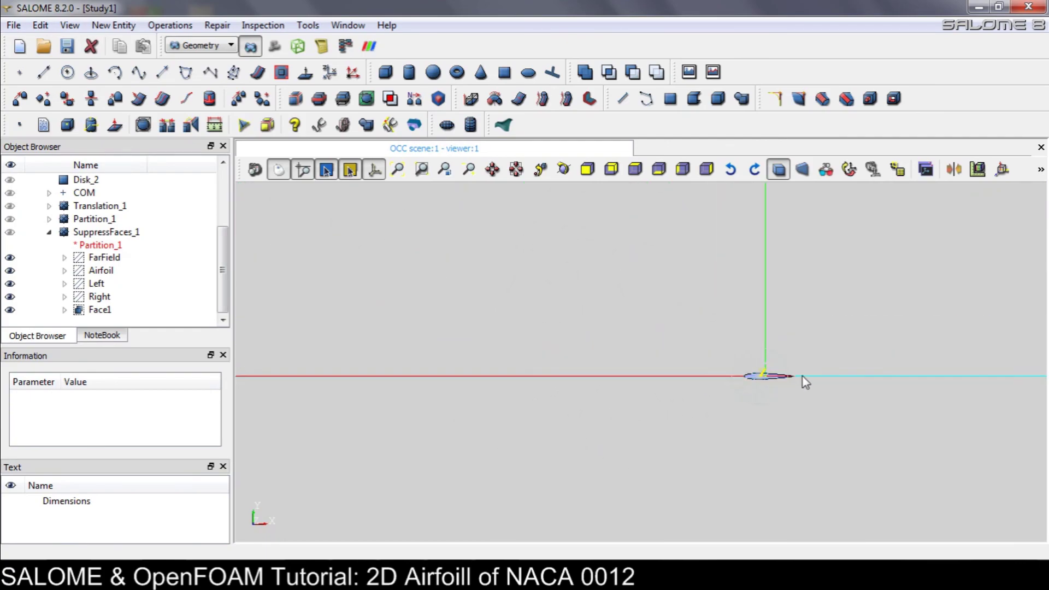
scroll(828, 380, down, 3)
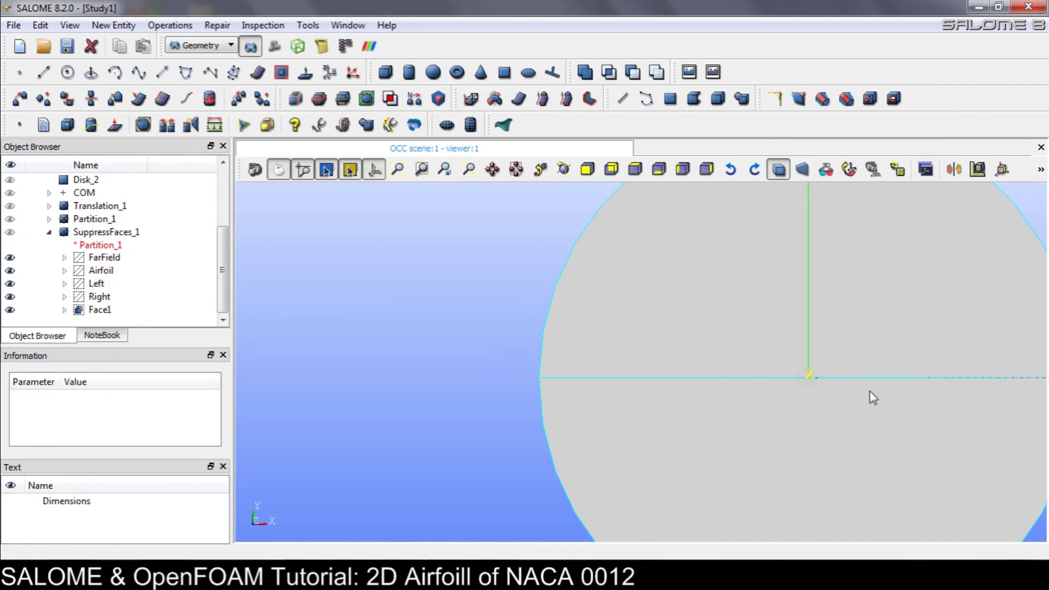
scroll(873, 389, down, 3)
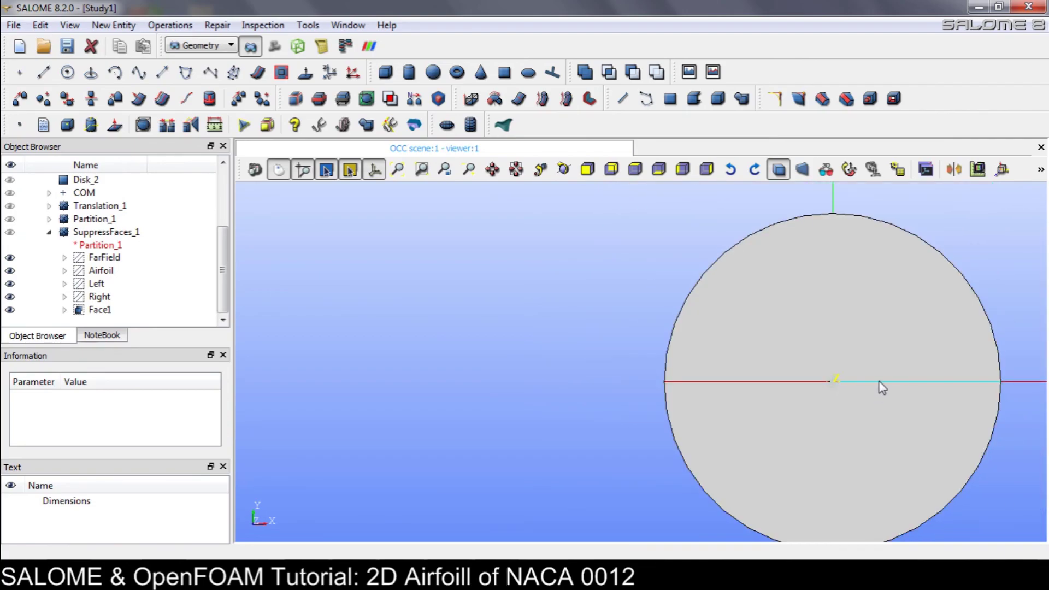